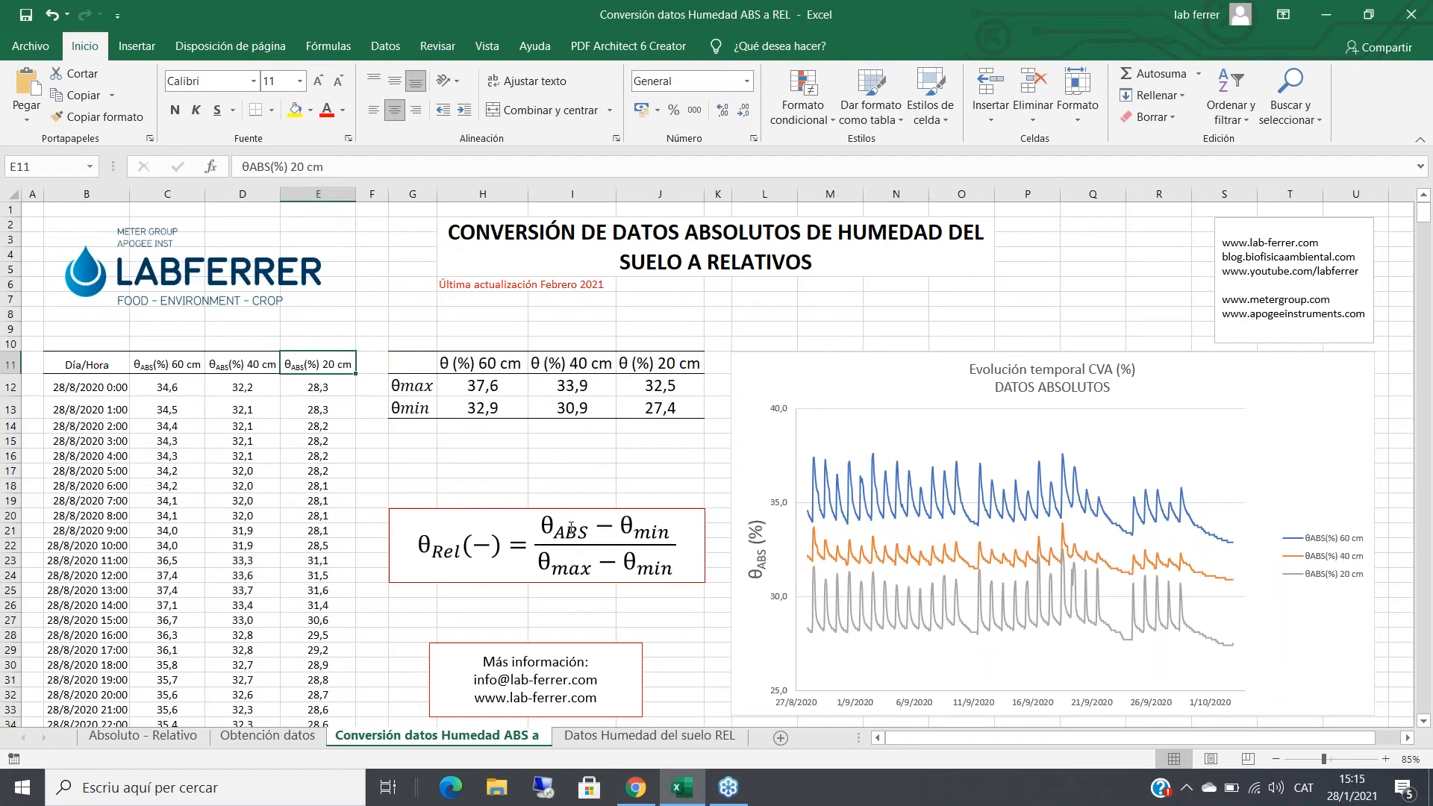
# Look over the first absolute moisture readings in the 60 cm column
pyautogui.click(179, 381)
pyautogui.click(166, 407)
pyautogui.click(171, 429)
pyautogui.click(174, 439)
pyautogui.click(172, 470)
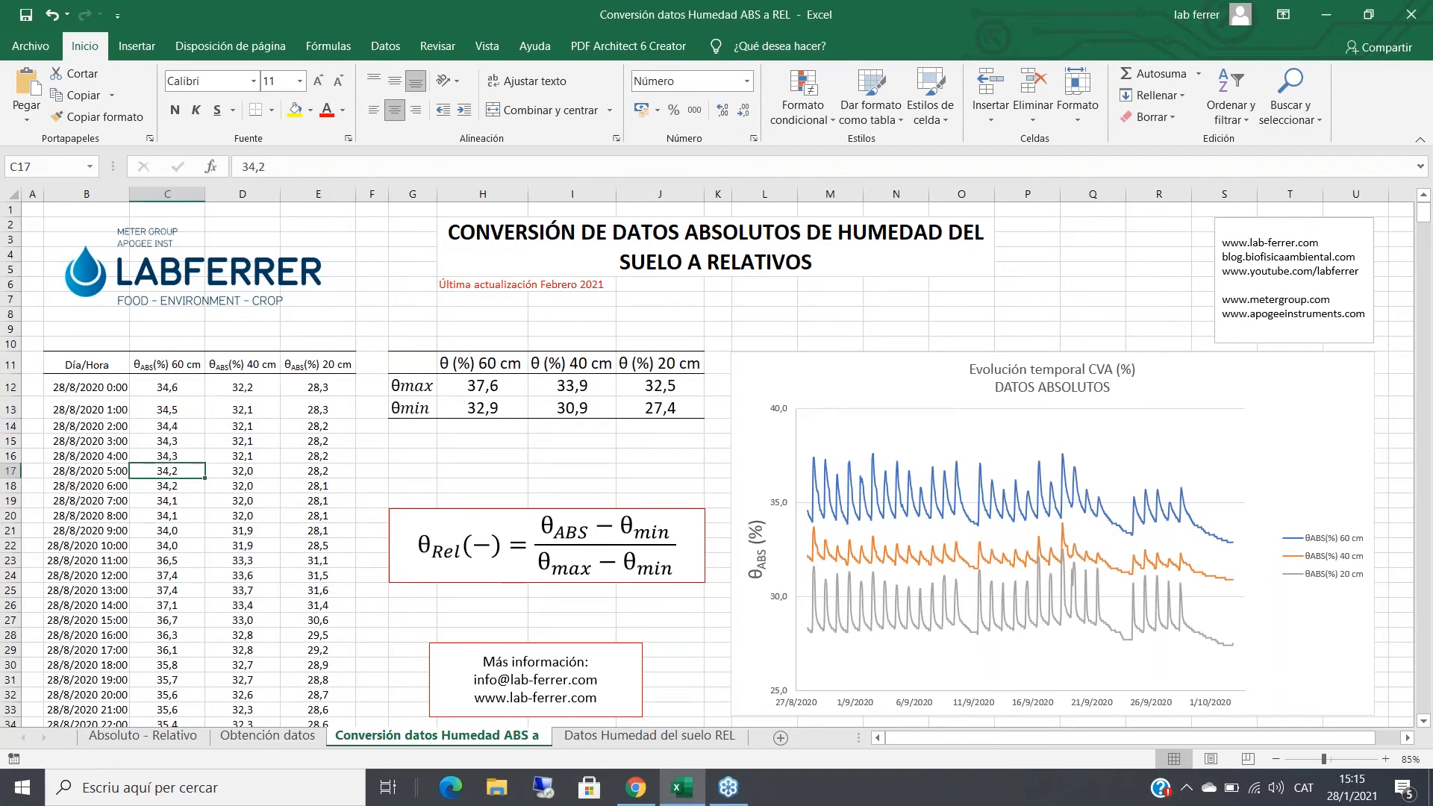
# Inspect the MAX formulas in the θmax row for the 60, 40 and 20 cm depths and the data ranges they cover
pyautogui.click(489, 388)
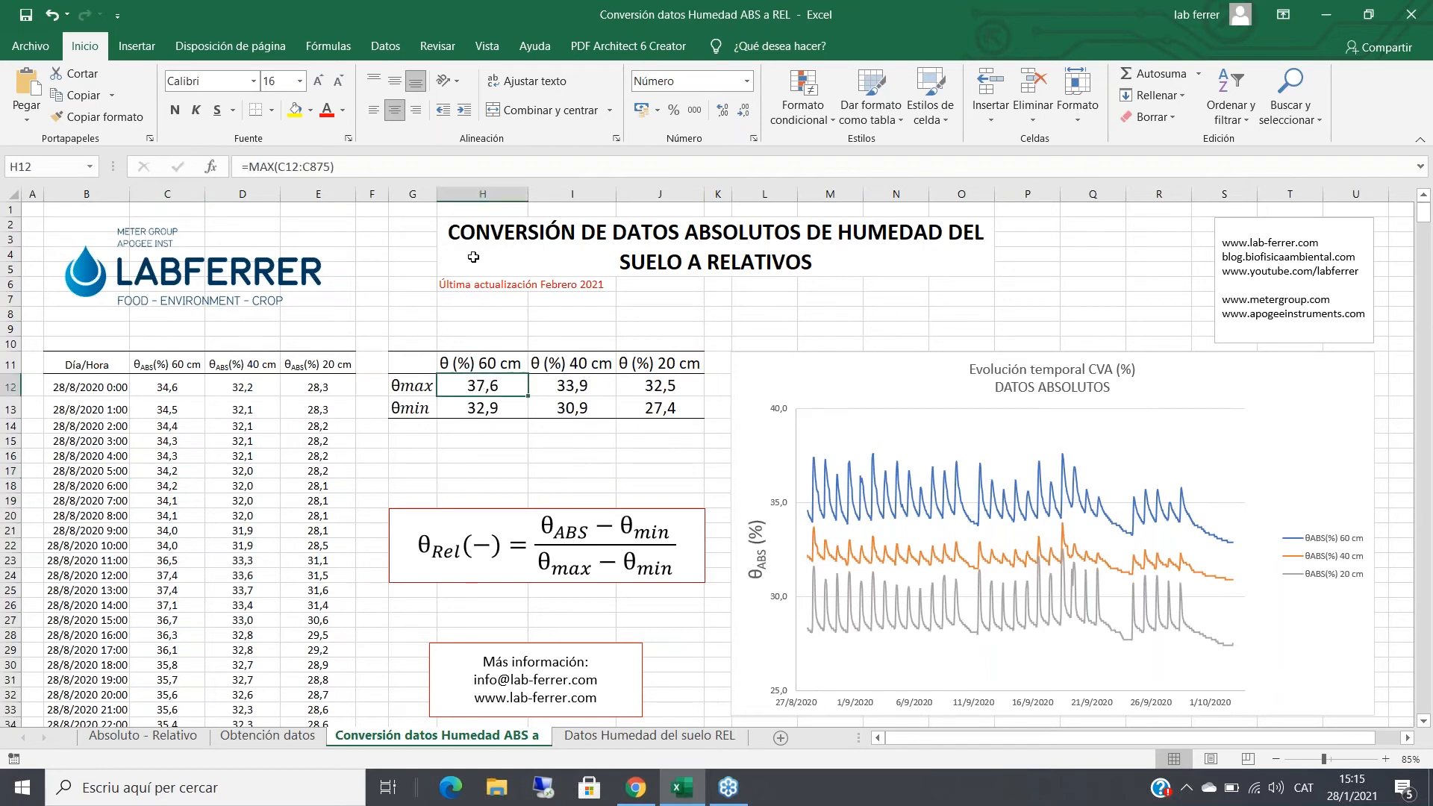
pyautogui.click(381, 166)
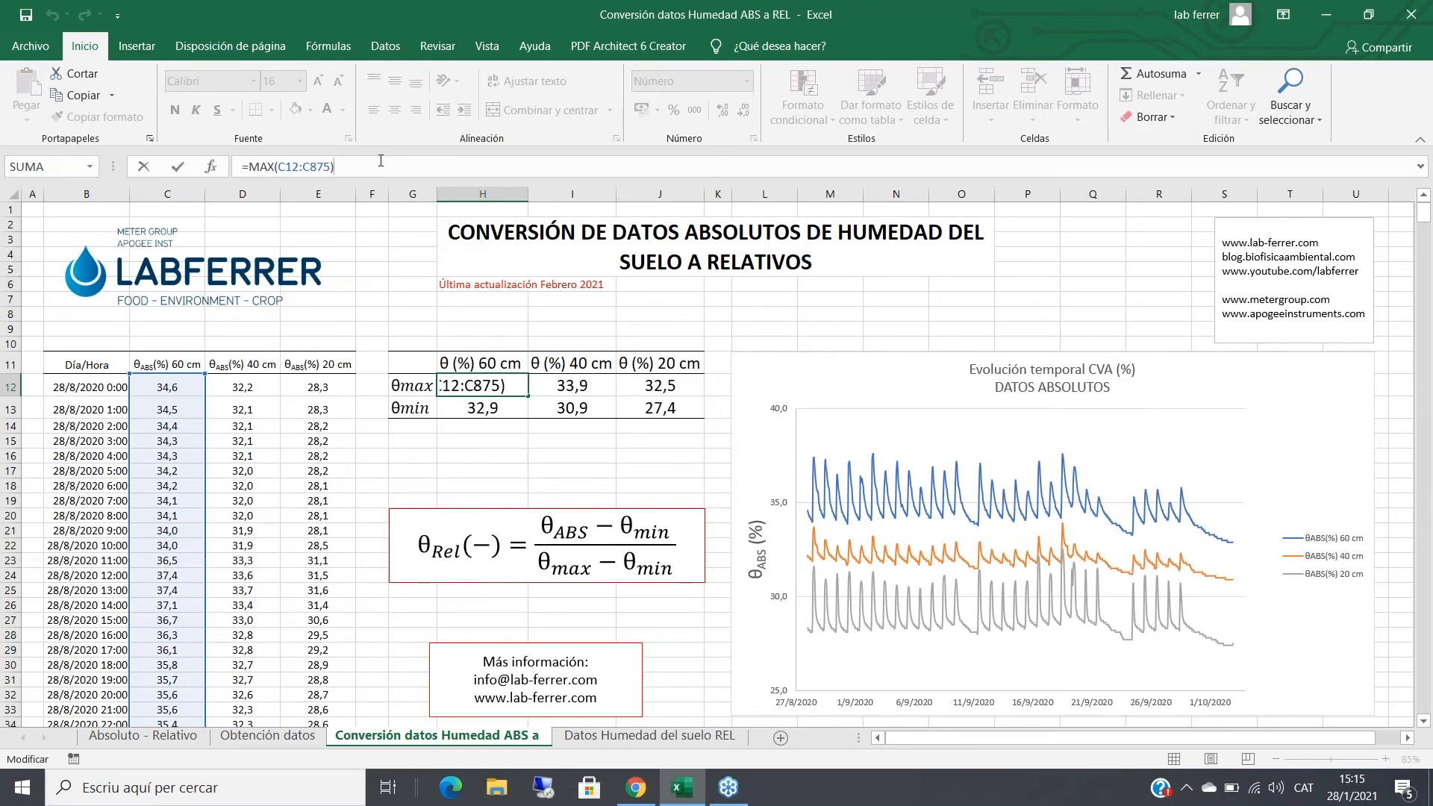
pyautogui.press('Return')
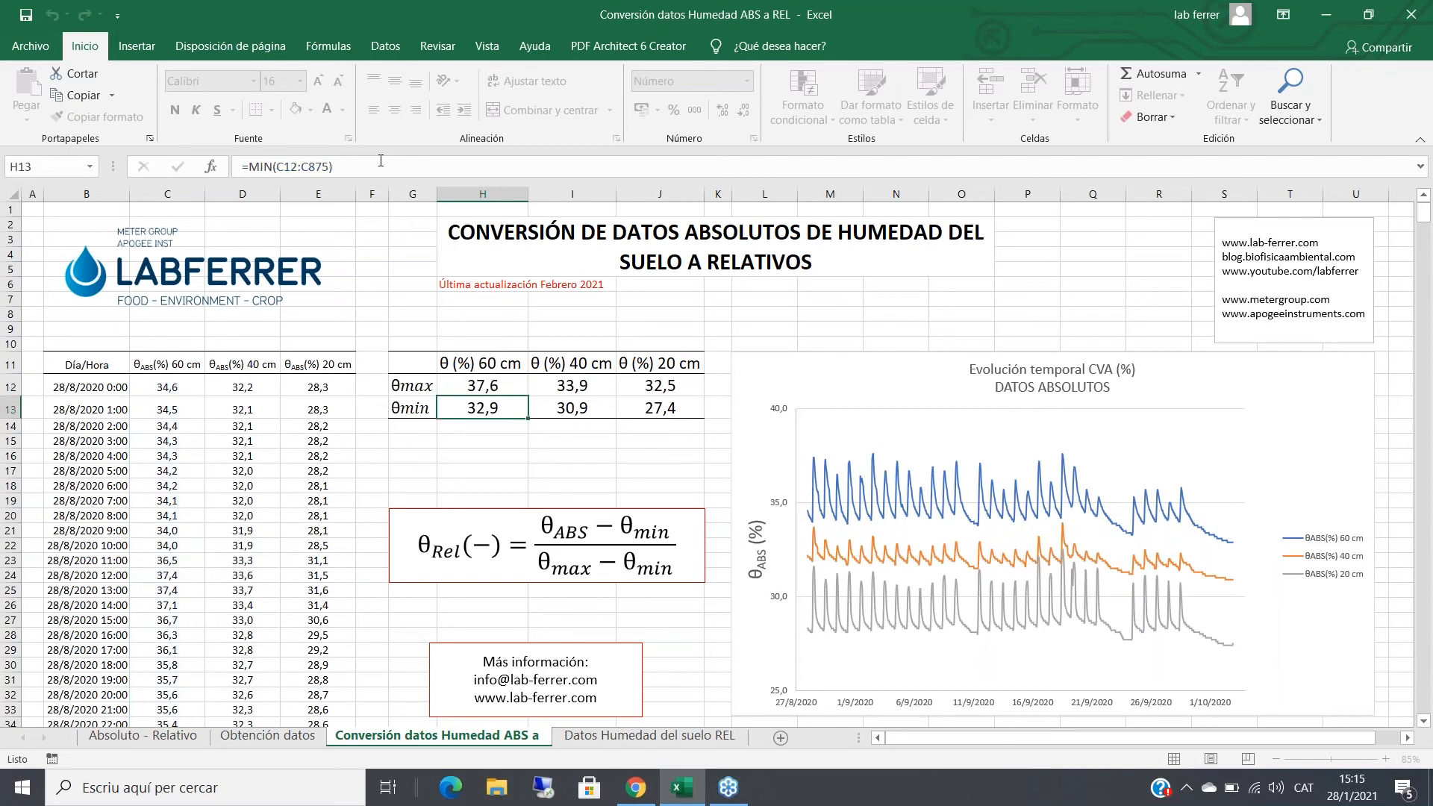
pyautogui.press('Up')
pyautogui.press('Right')
pyautogui.click(381, 162)
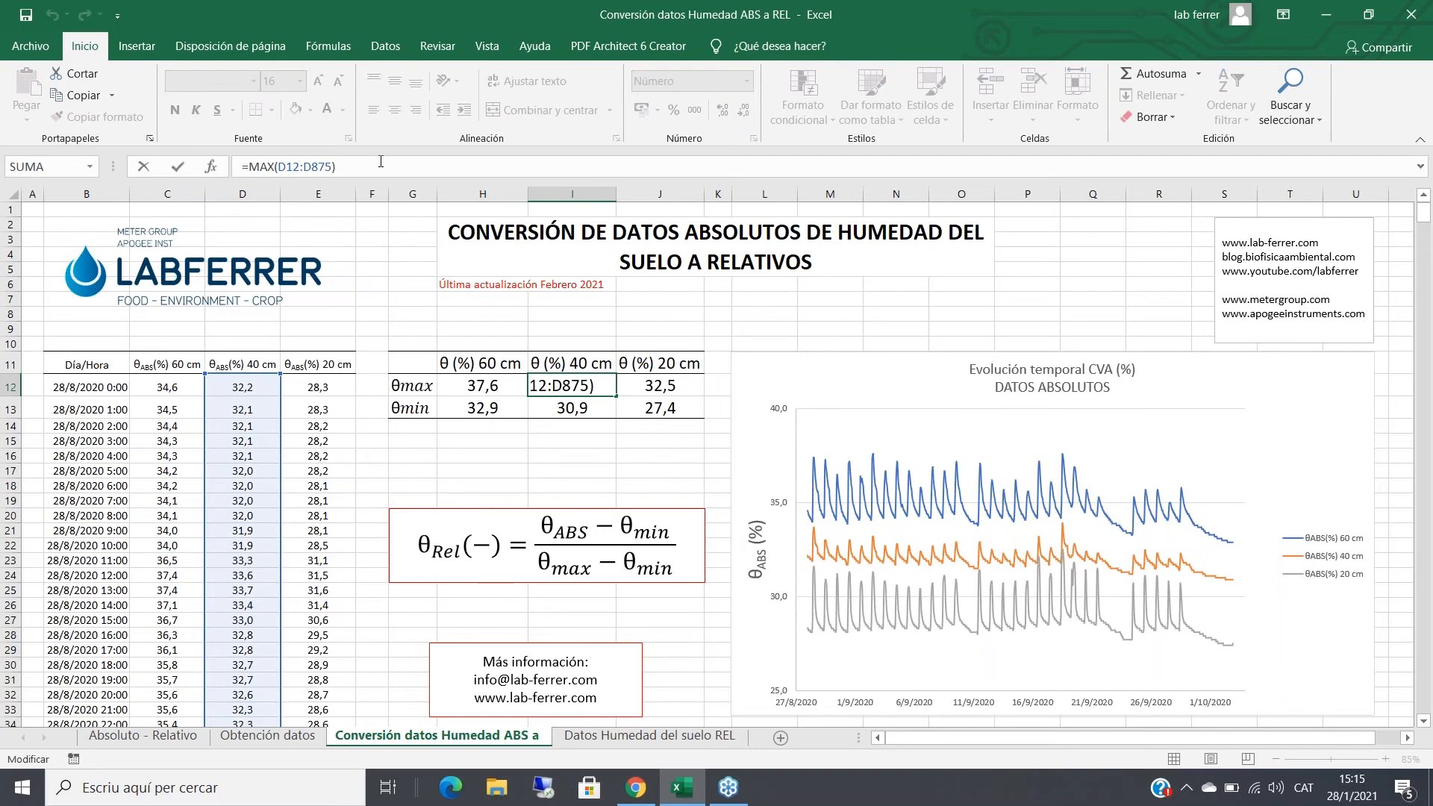
pyautogui.press('Return')
pyautogui.press('Up')
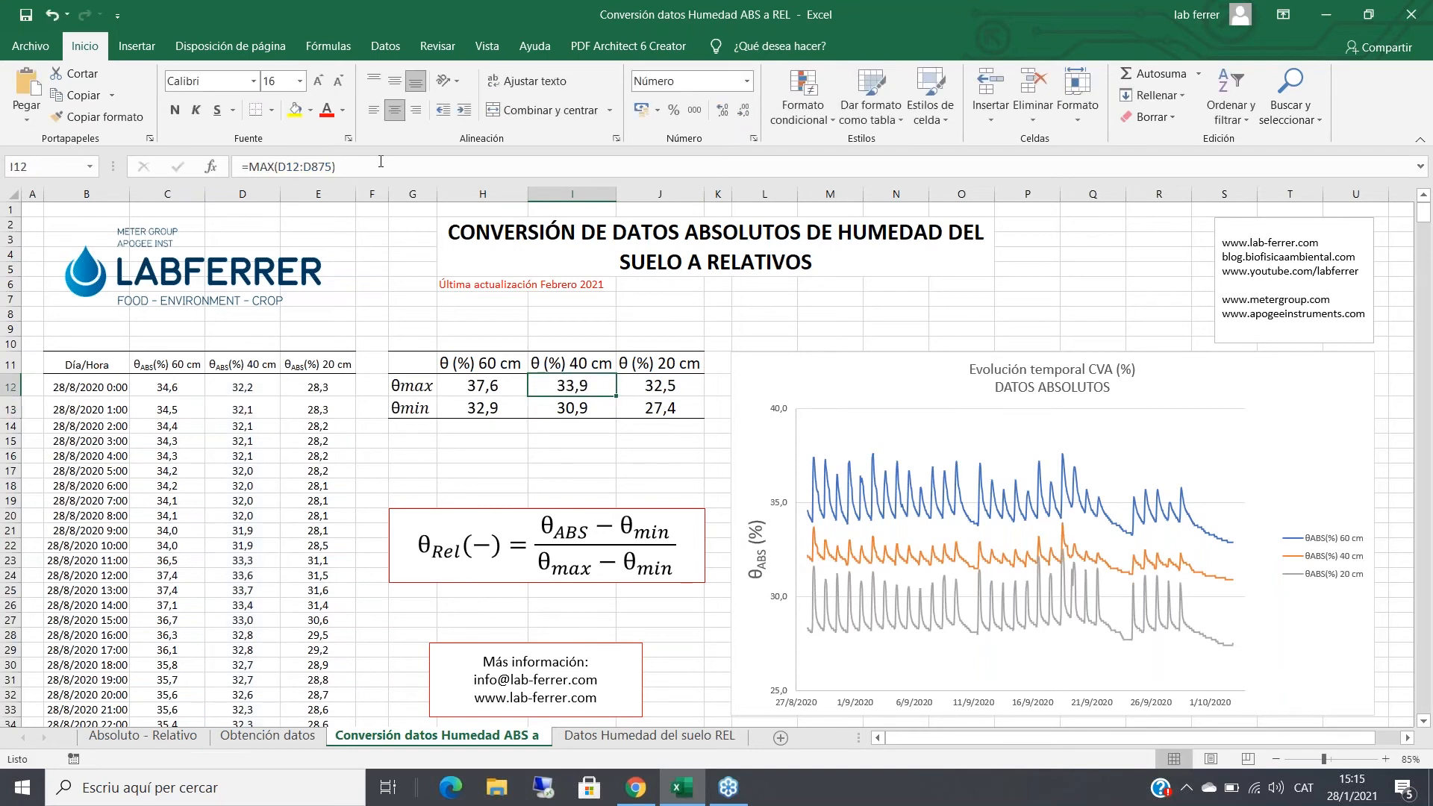
pyautogui.press('Right')
pyautogui.click(380, 161)
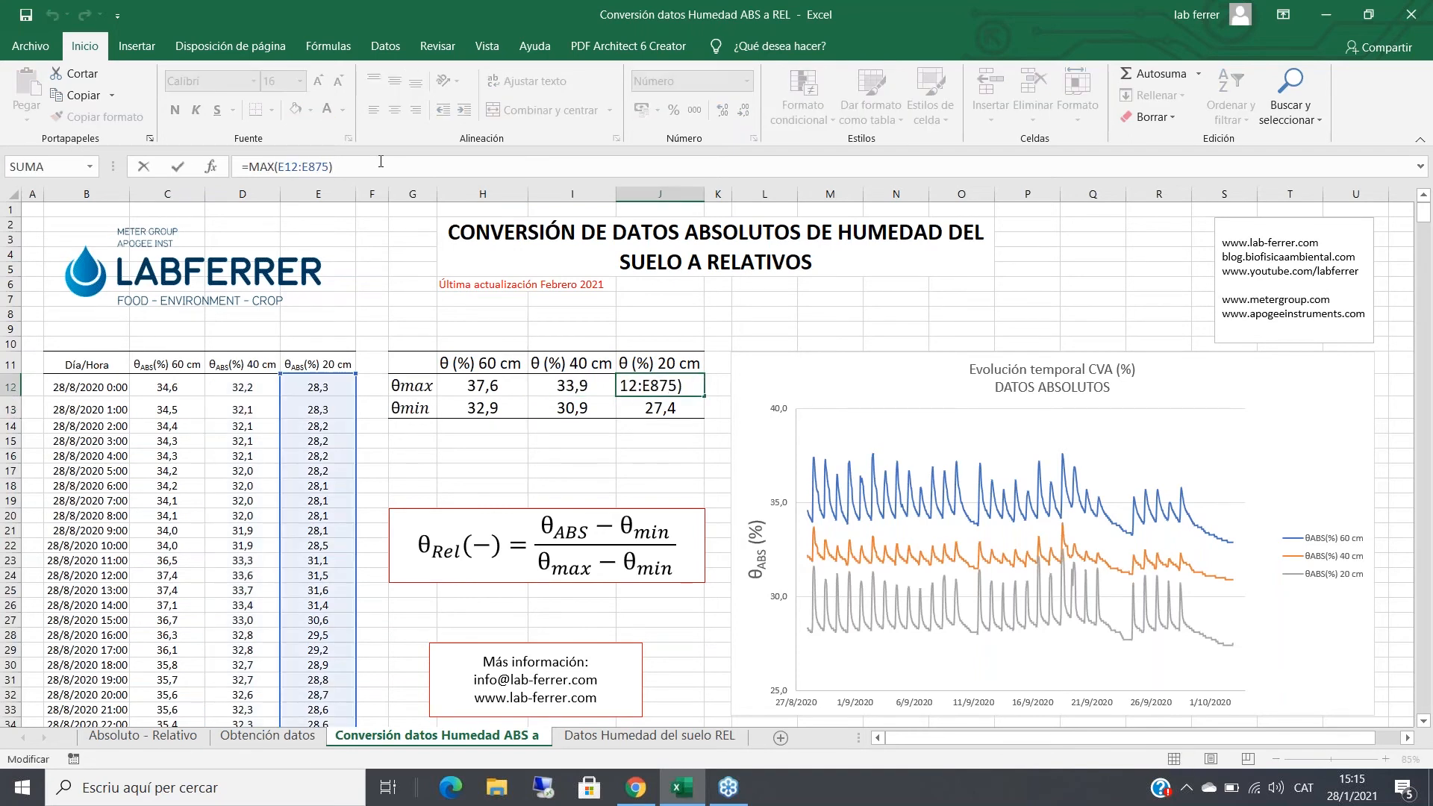
pyautogui.press('Return')
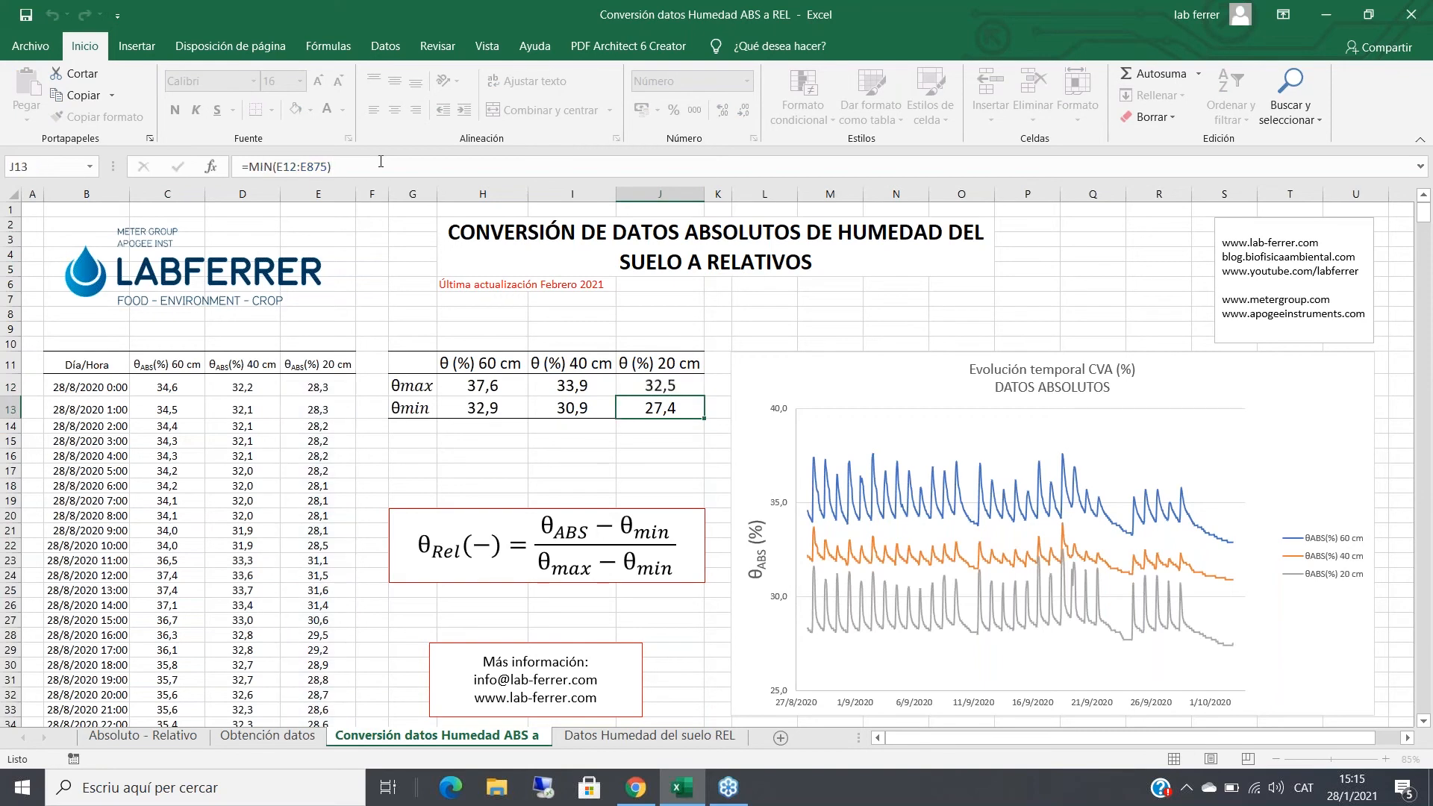
# Inspect the MIN formulas in the θmin row for the 60, 40 and 20 cm depths and the data ranges they cover
pyautogui.press('Left')
pyautogui.press('Left')
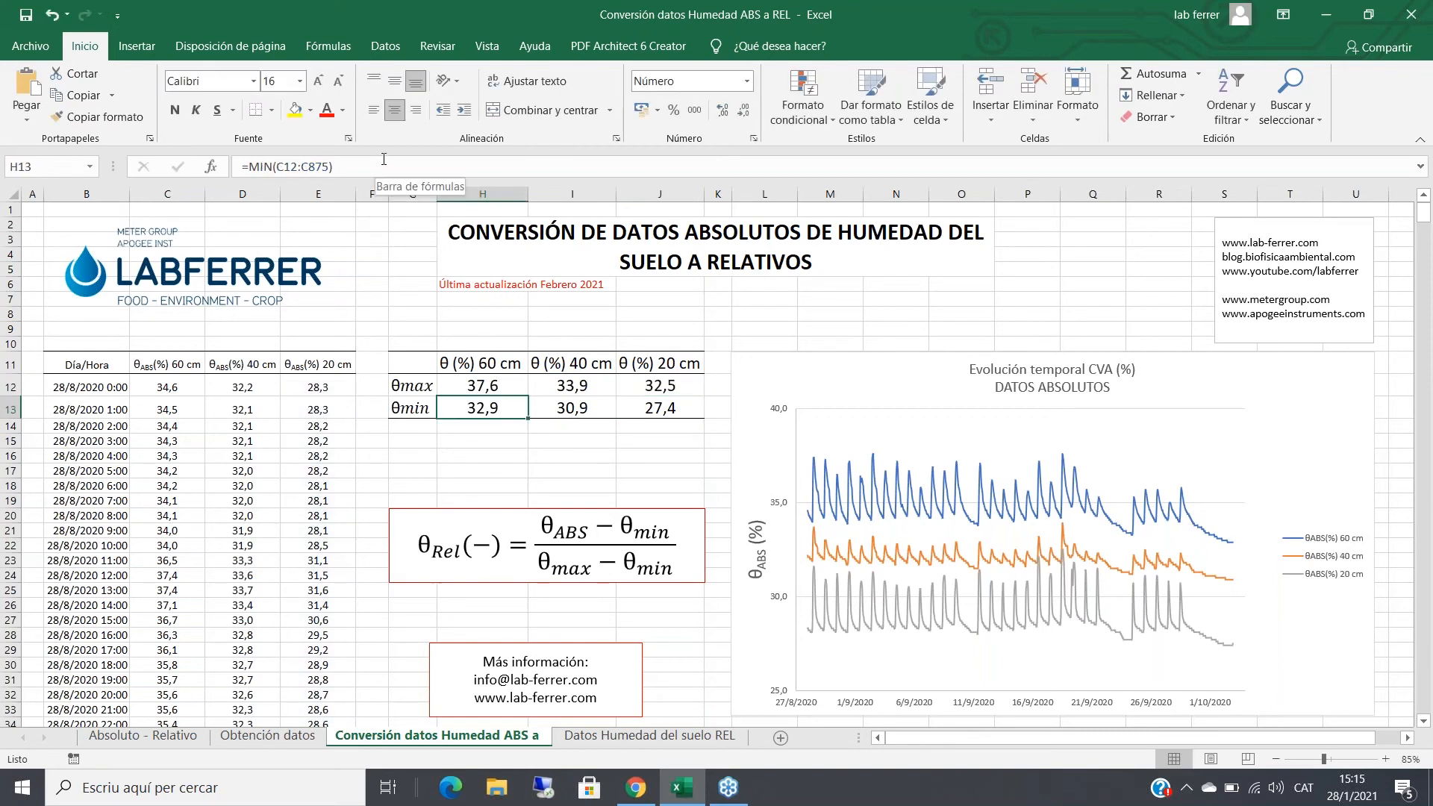
pyautogui.click(383, 159)
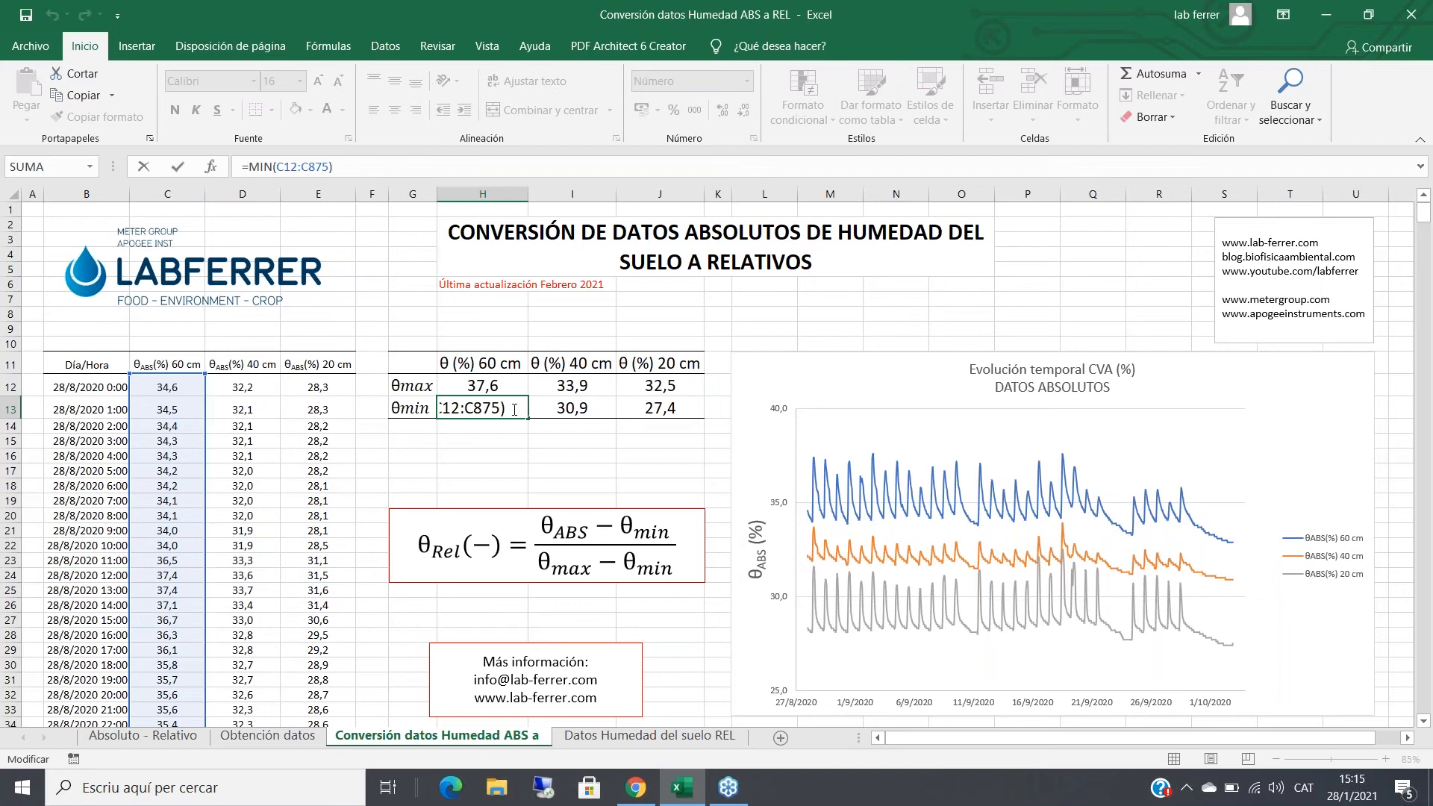
pyautogui.press('Return')
pyautogui.press('Up')
pyautogui.press('Right')
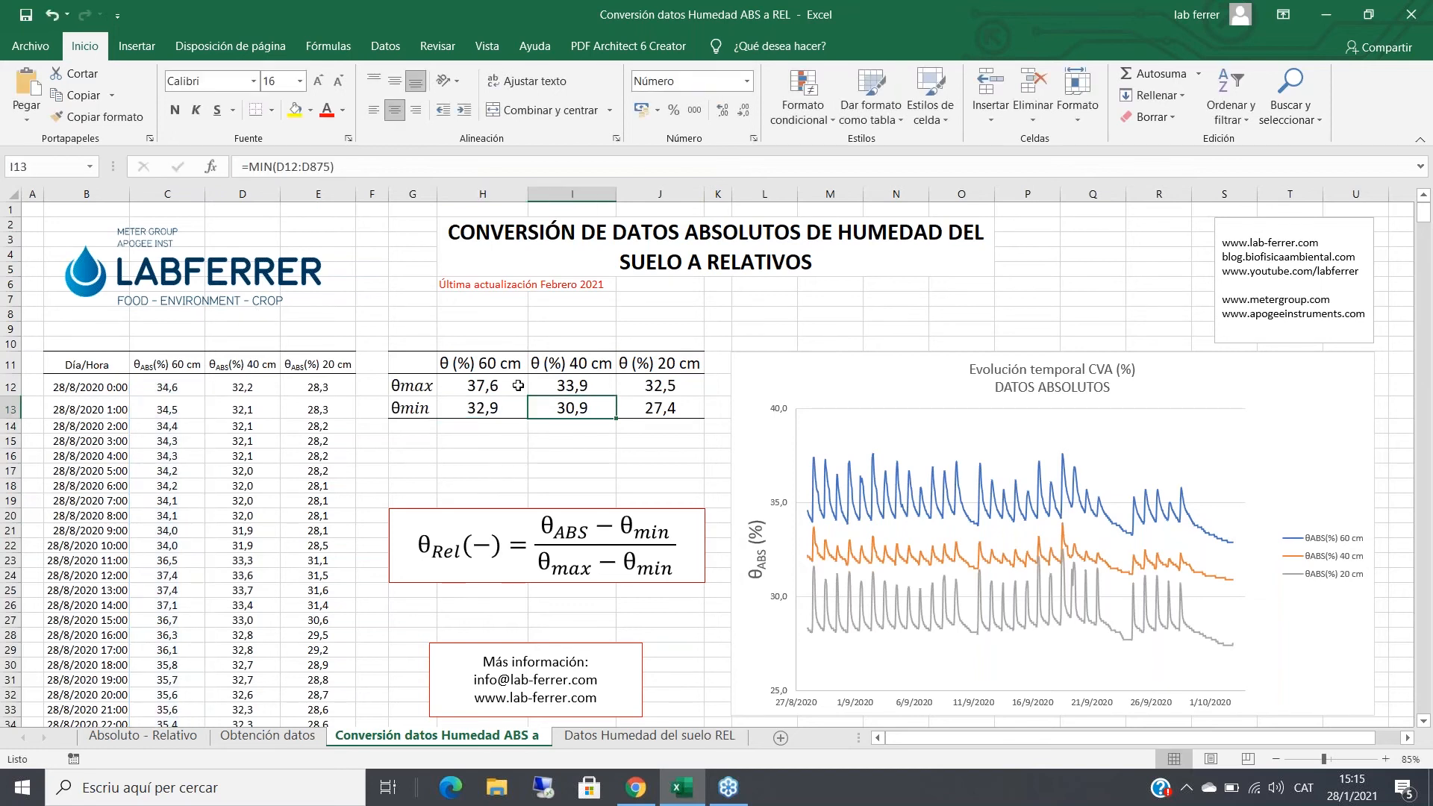
pyautogui.click(342, 163)
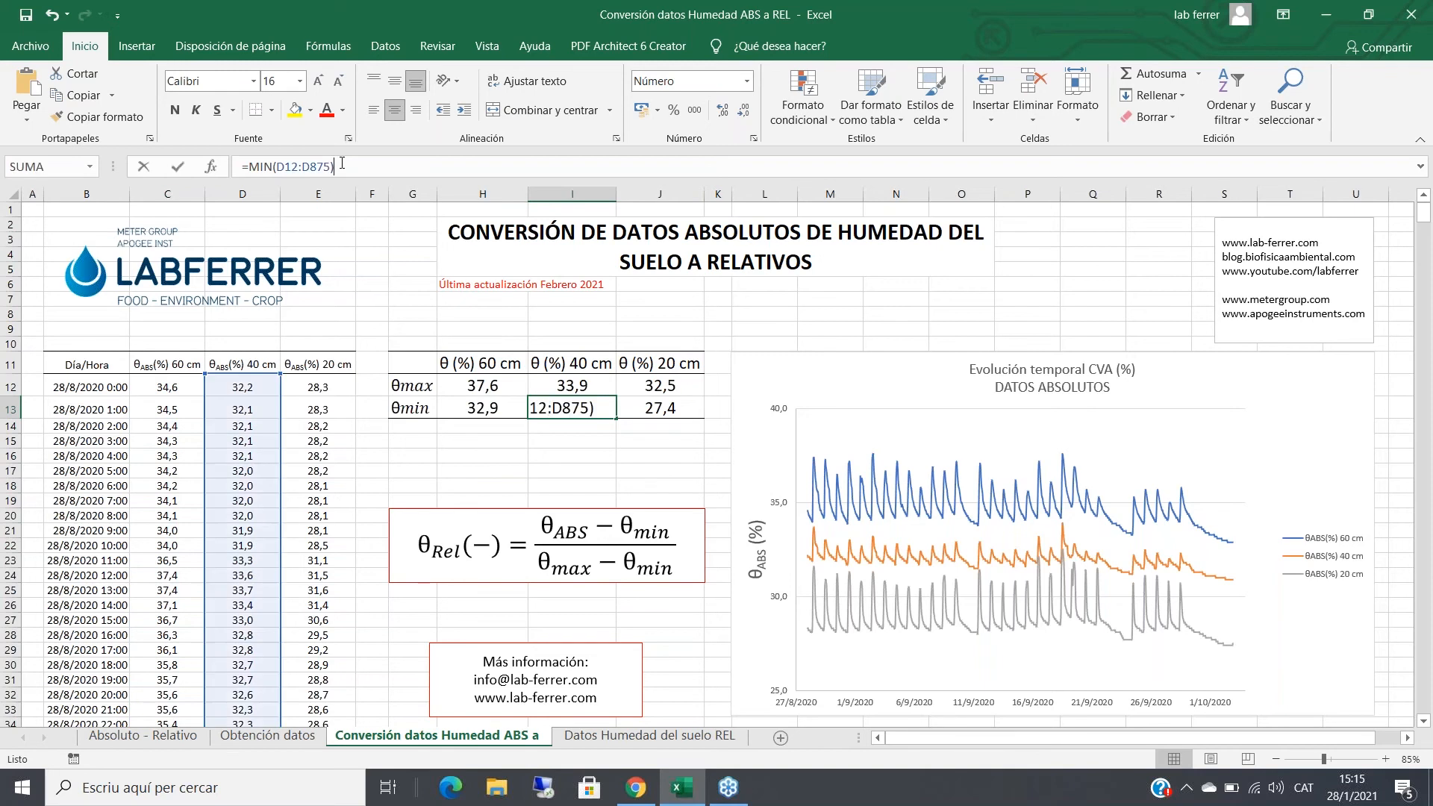
pyautogui.press('Escape')
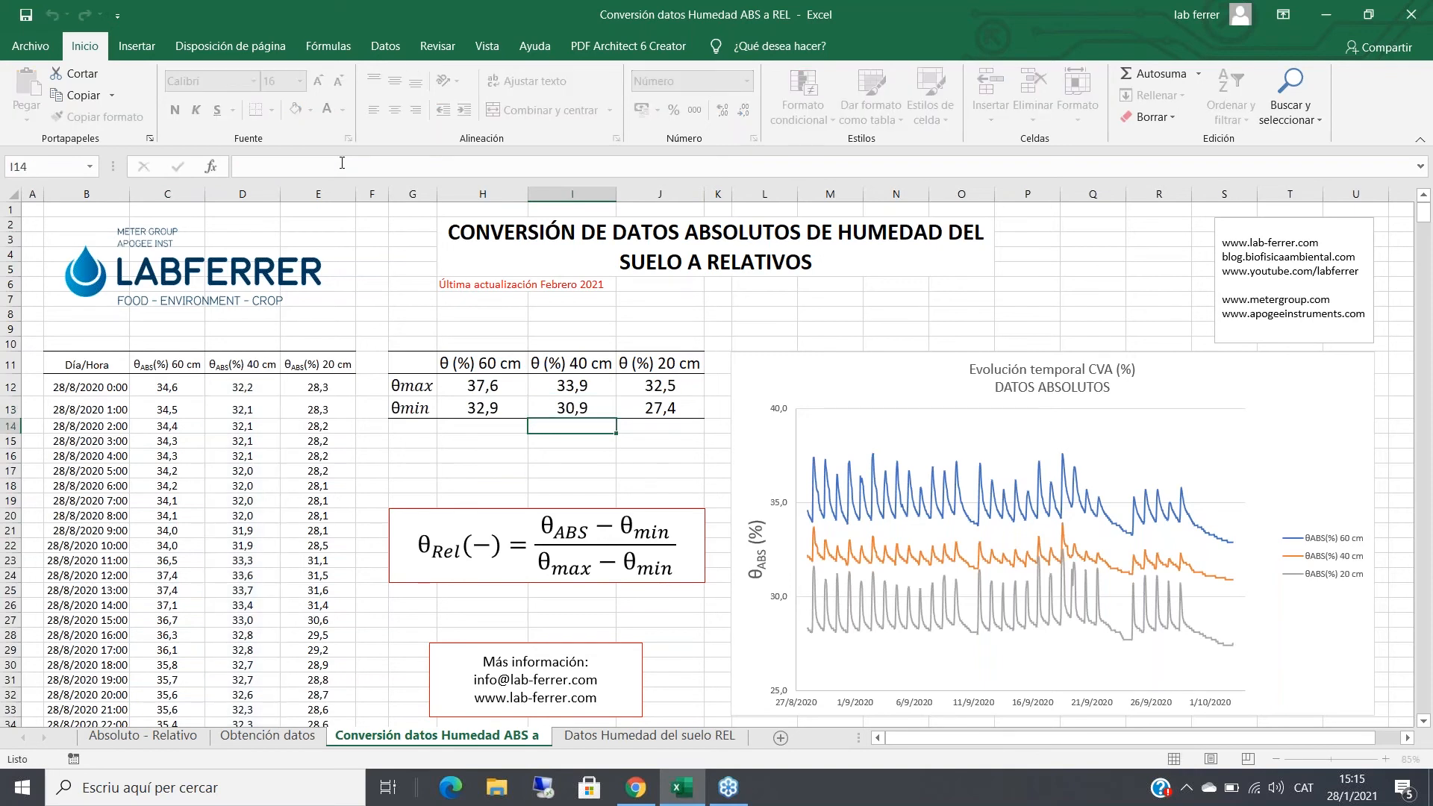
pyautogui.press('Right')
pyautogui.click(342, 163)
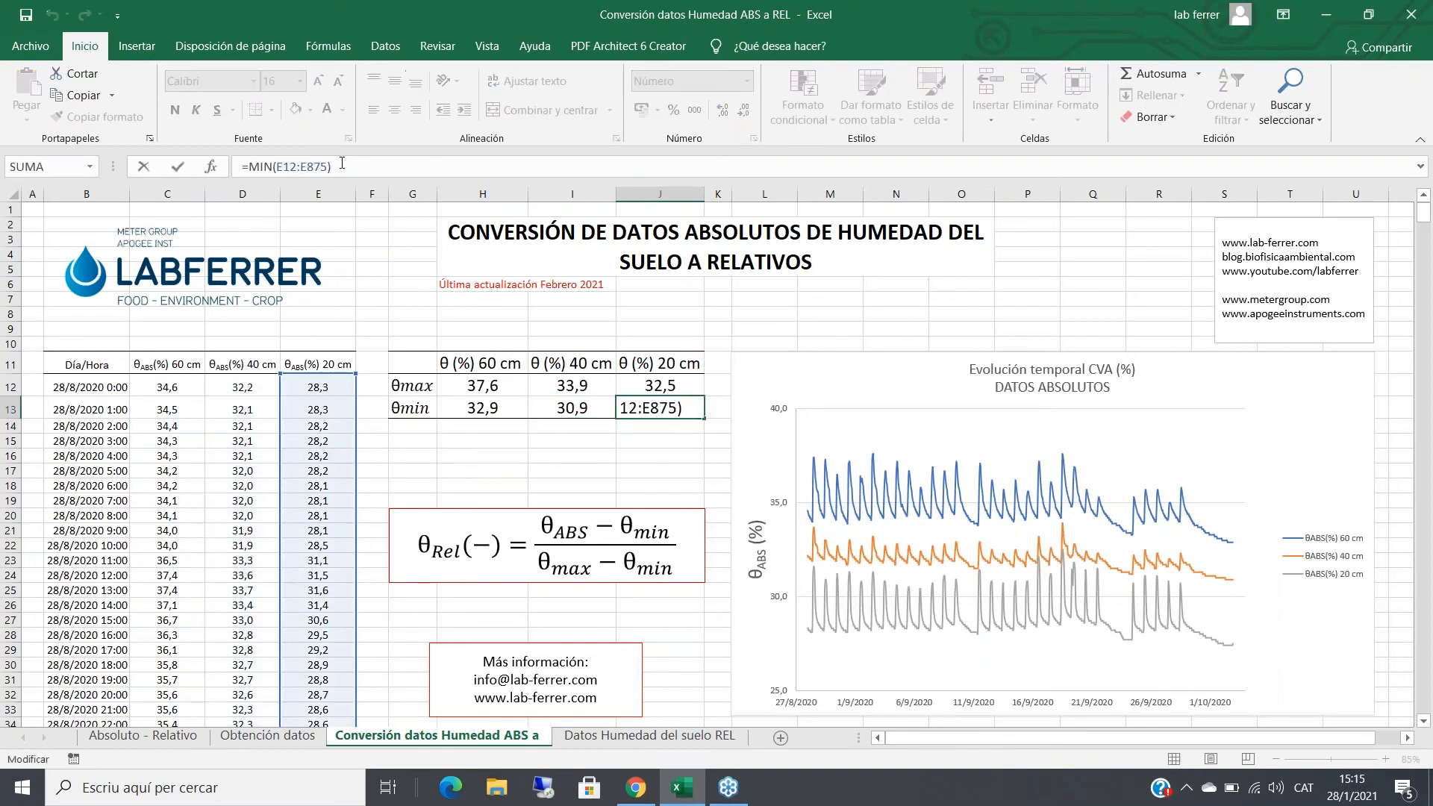
pyautogui.press('Return')
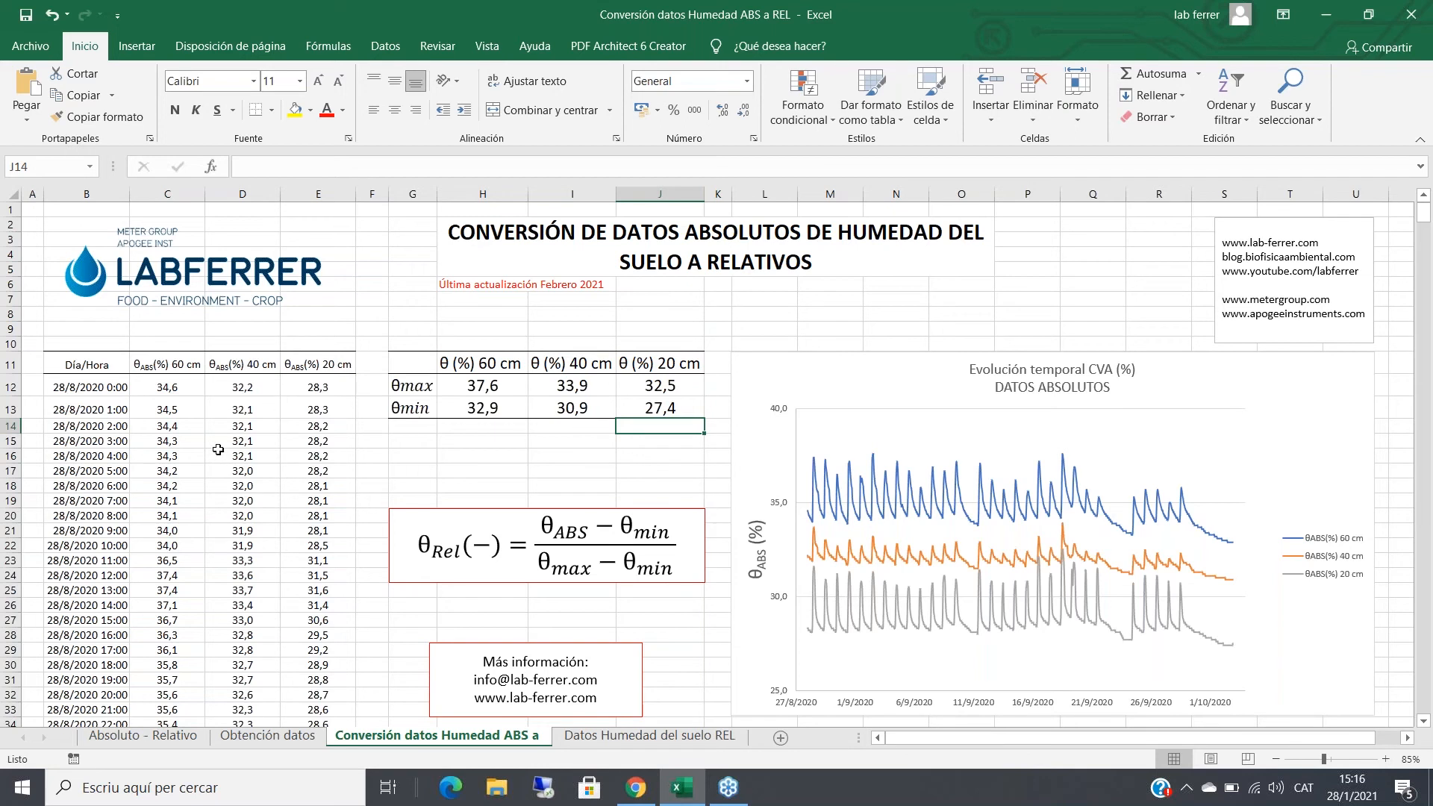
# On the Datos Humedad del suelo REL sheet, examine the 60 cm formula in C11 and check the absolute data sheet it references
pyautogui.click(619, 738)
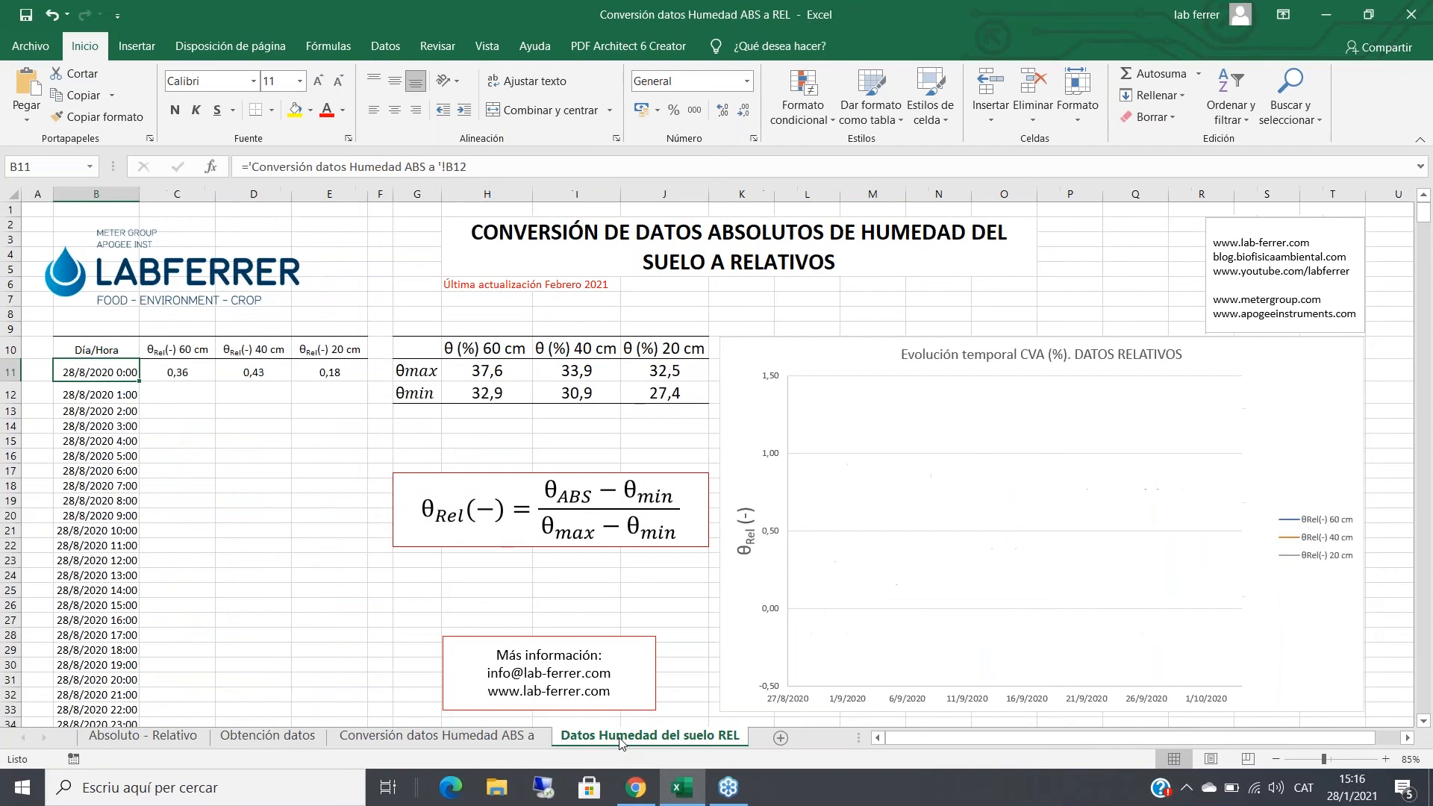
pyautogui.click(166, 371)
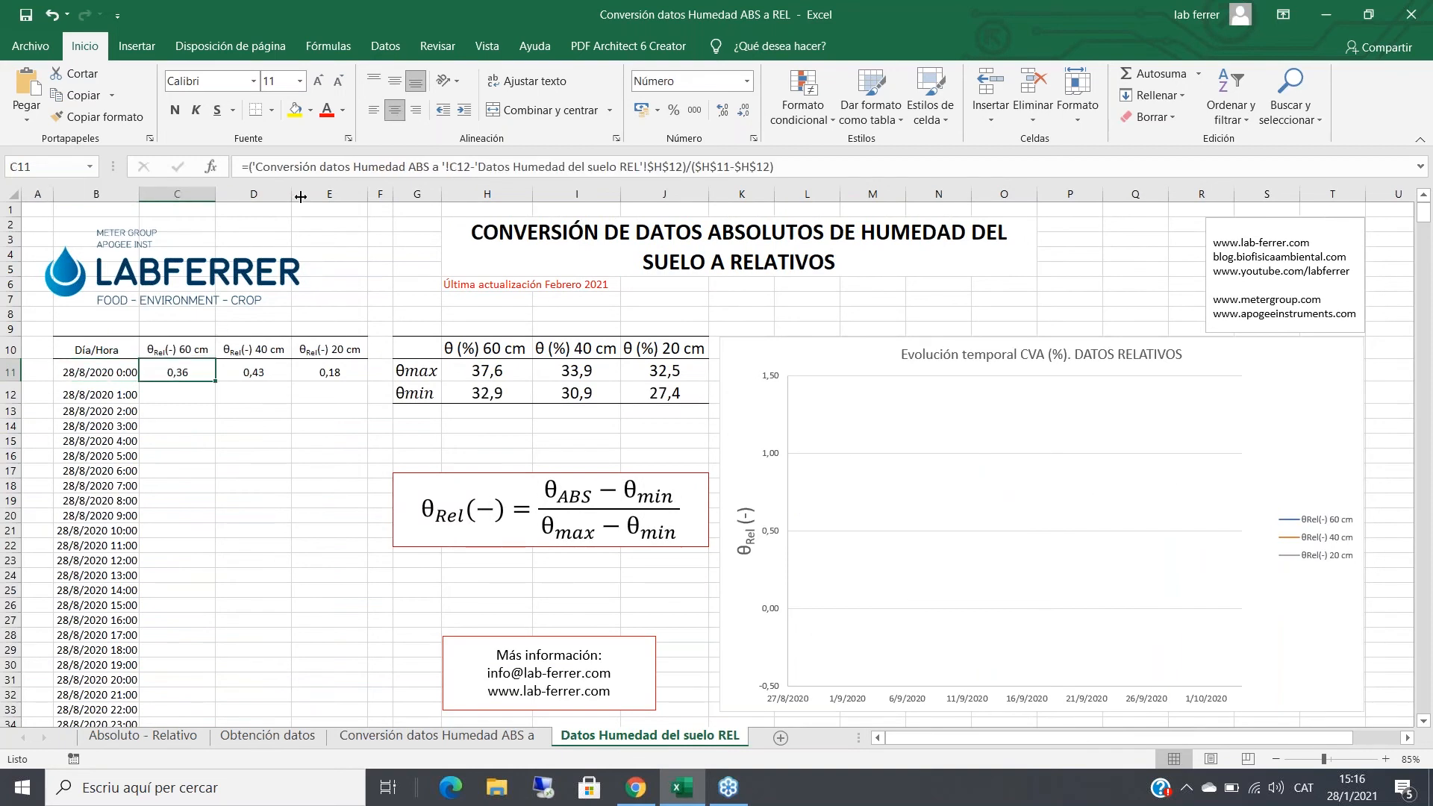
pyautogui.click(339, 165)
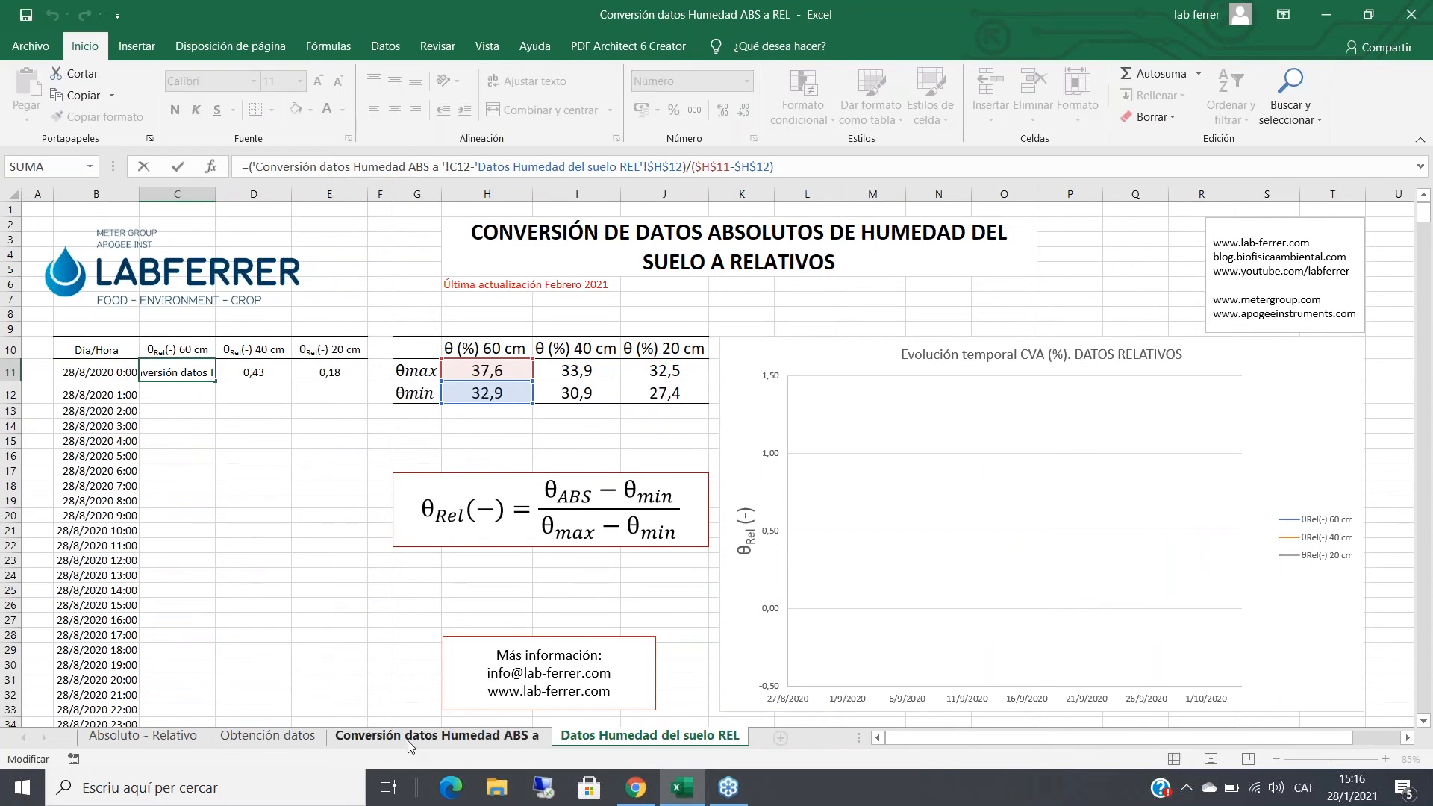
pyautogui.press('Return')
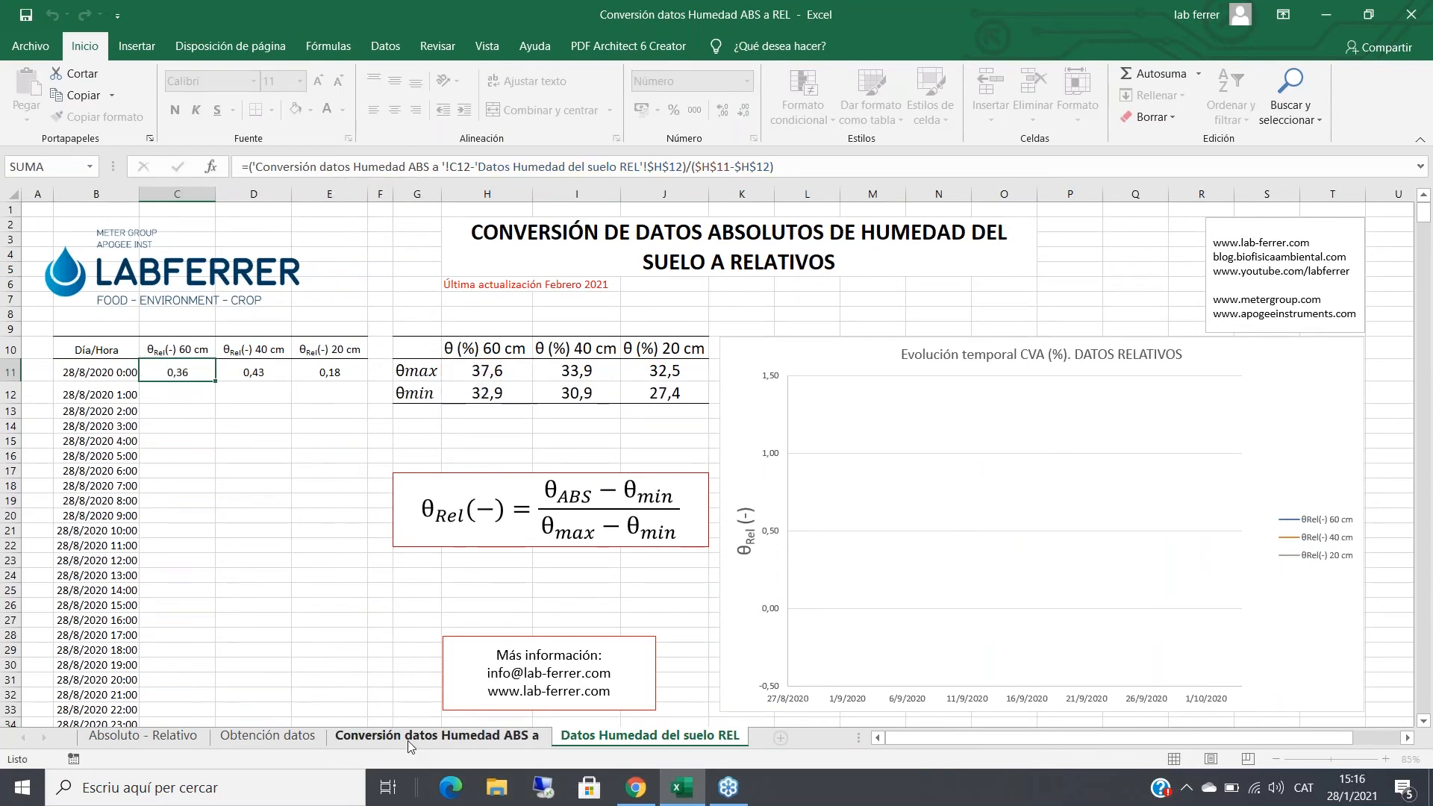
pyautogui.click(408, 740)
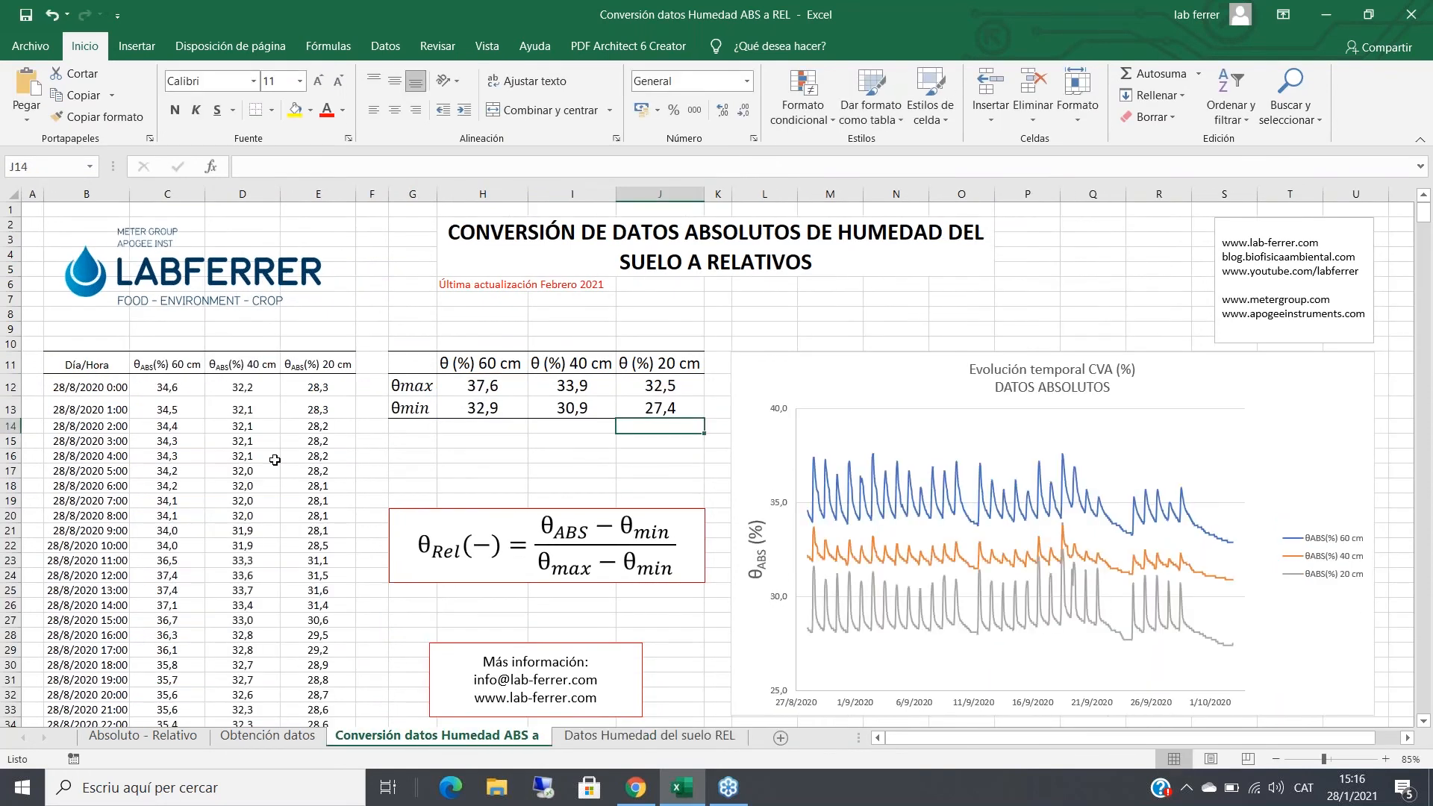
pyautogui.click(595, 740)
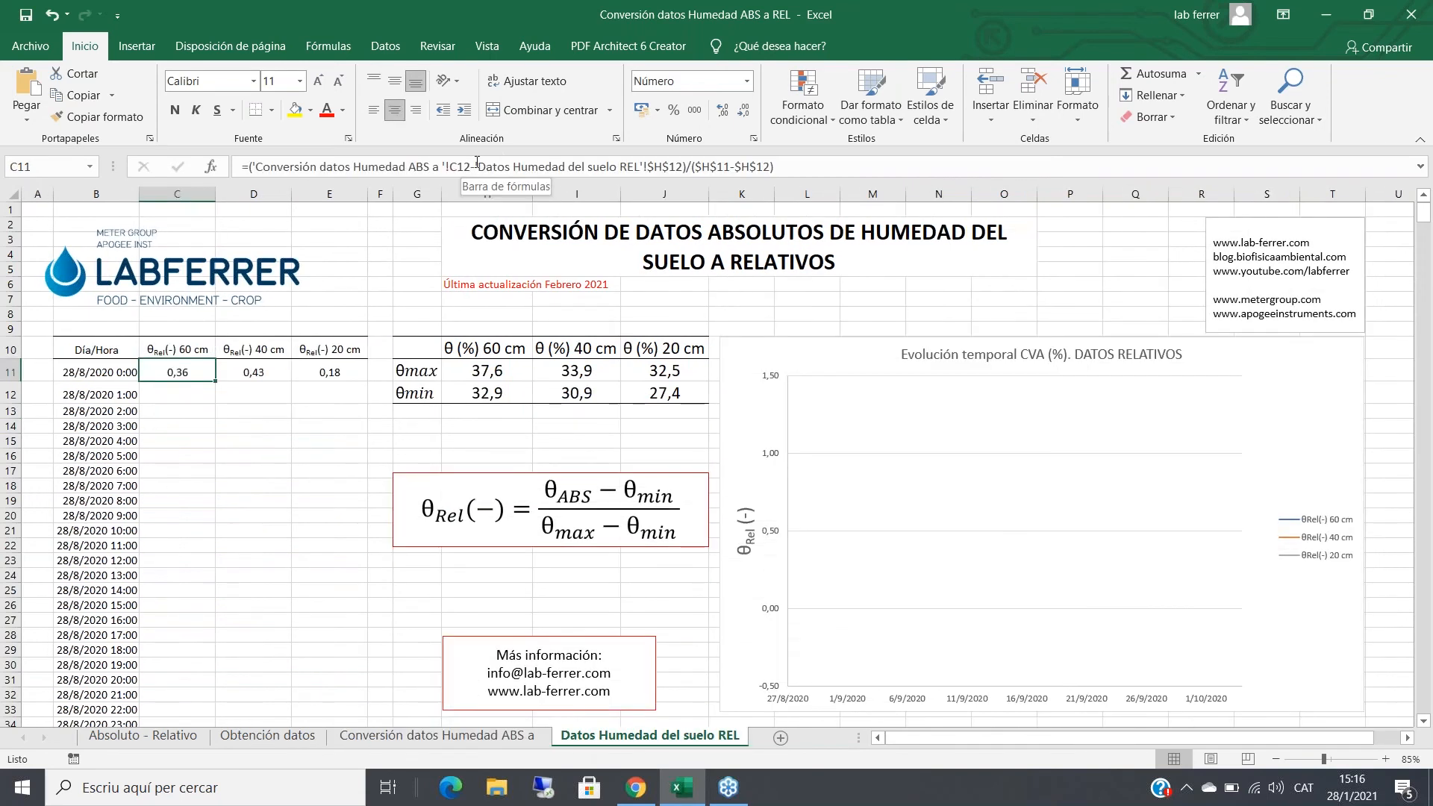
pyautogui.click(476, 166)
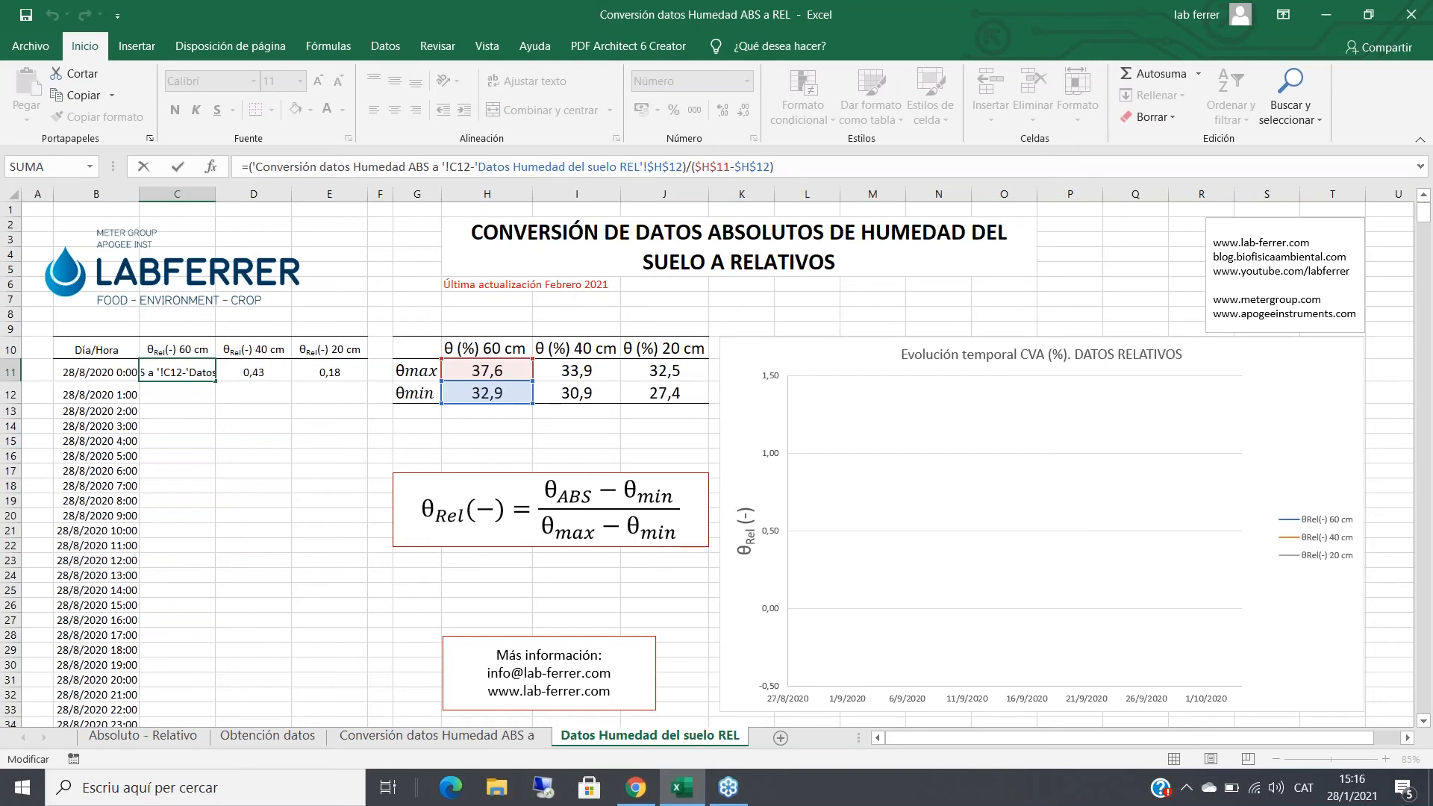
pyautogui.press('Return')
# Fill the 60 cm relative moisture formula from C11 down the whole column alongside the date and time rows
pyautogui.click(214, 379)
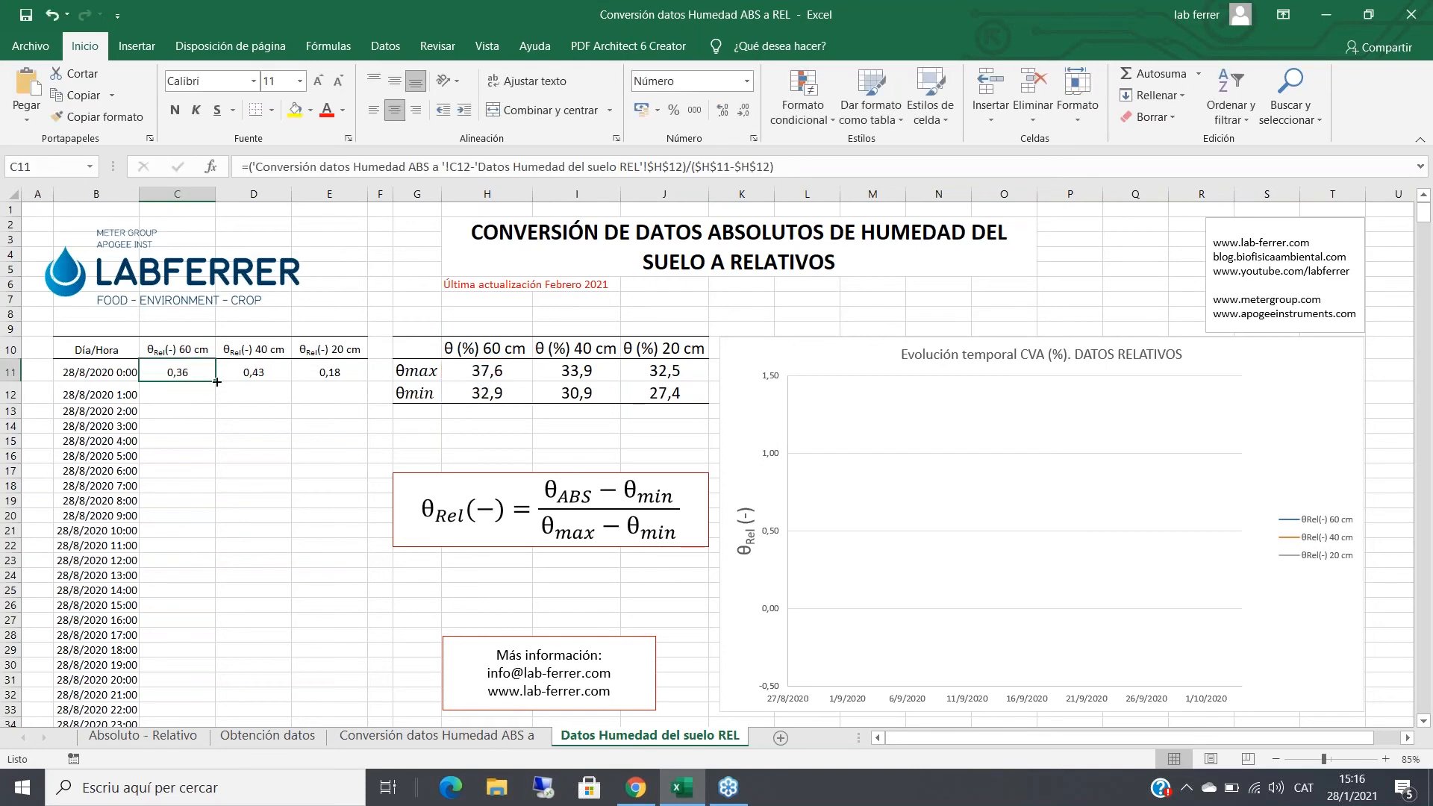
pyautogui.doubleClick(216, 381)
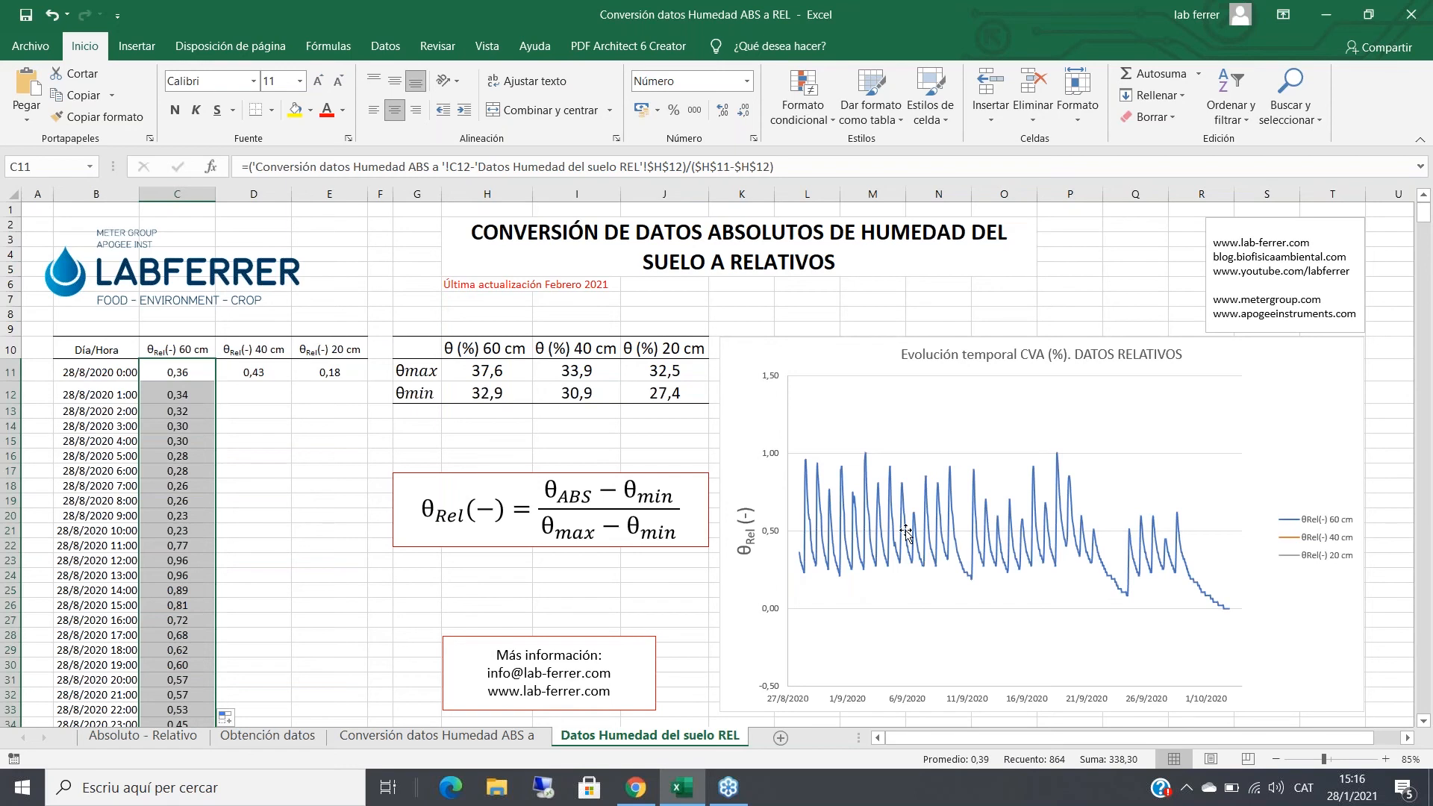
pyautogui.moveTo(906, 532)
# Check the 40 cm relative moisture formula in D11 against the absolute data sheet and fill it down the whole column
pyautogui.click(251, 371)
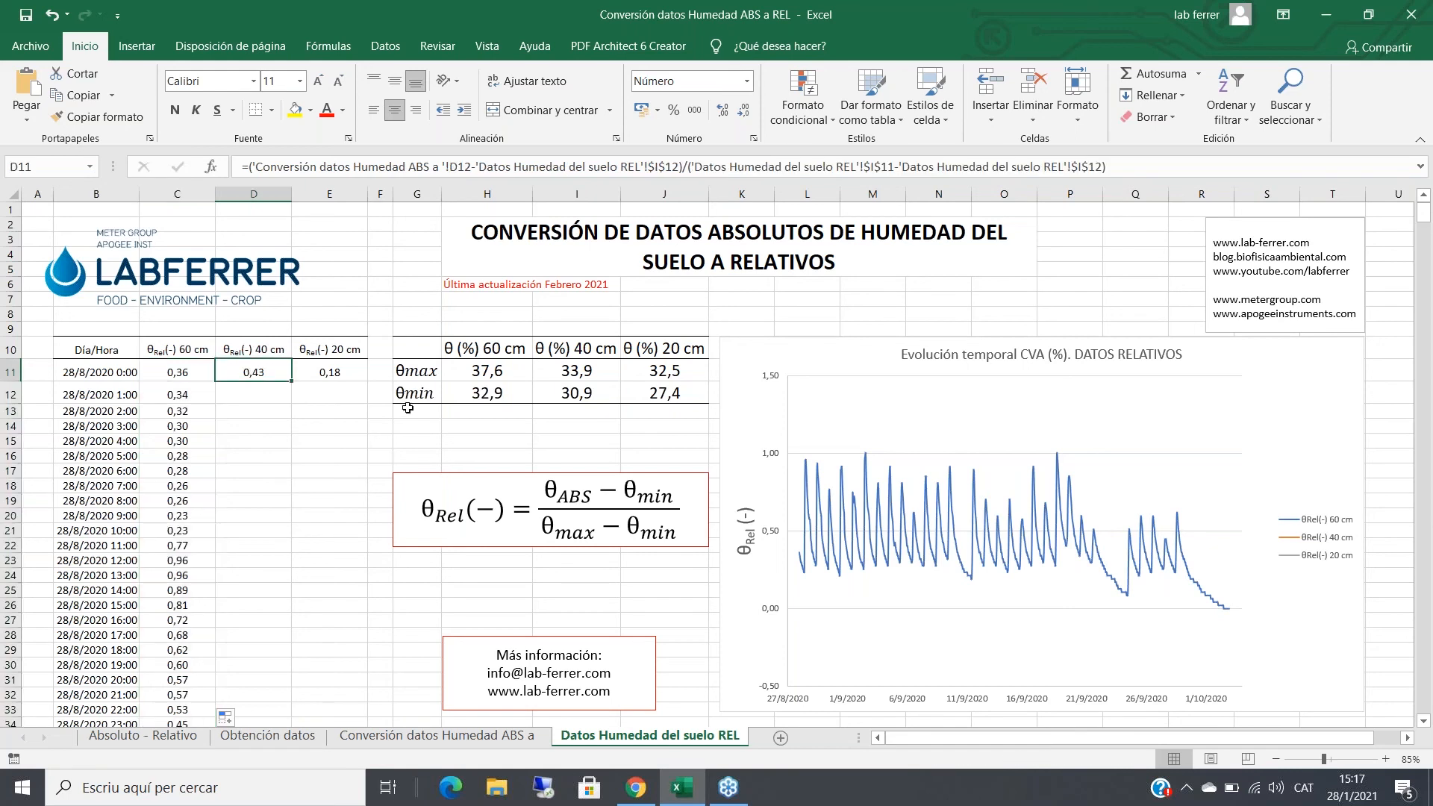
pyautogui.click(425, 165)
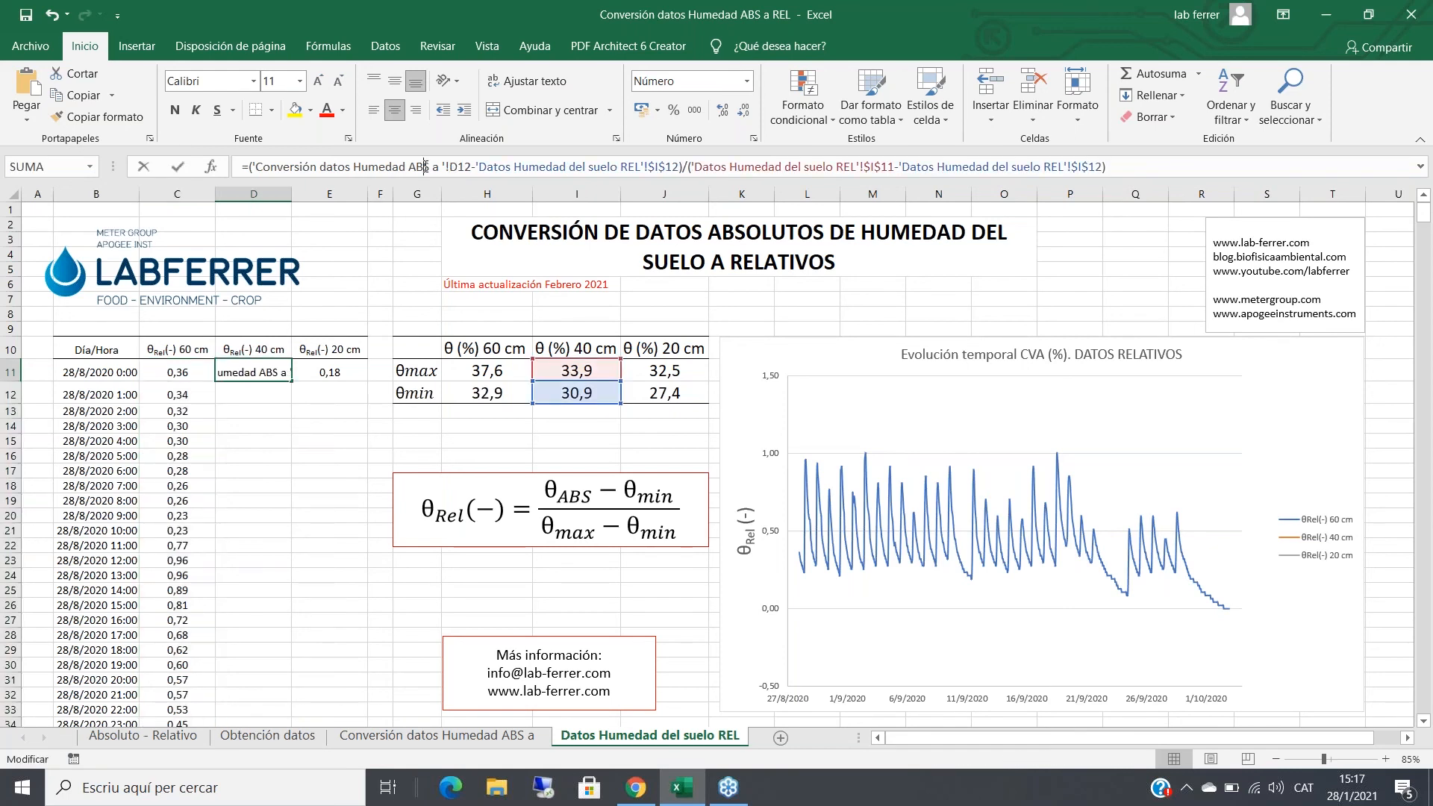
pyautogui.click(461, 737)
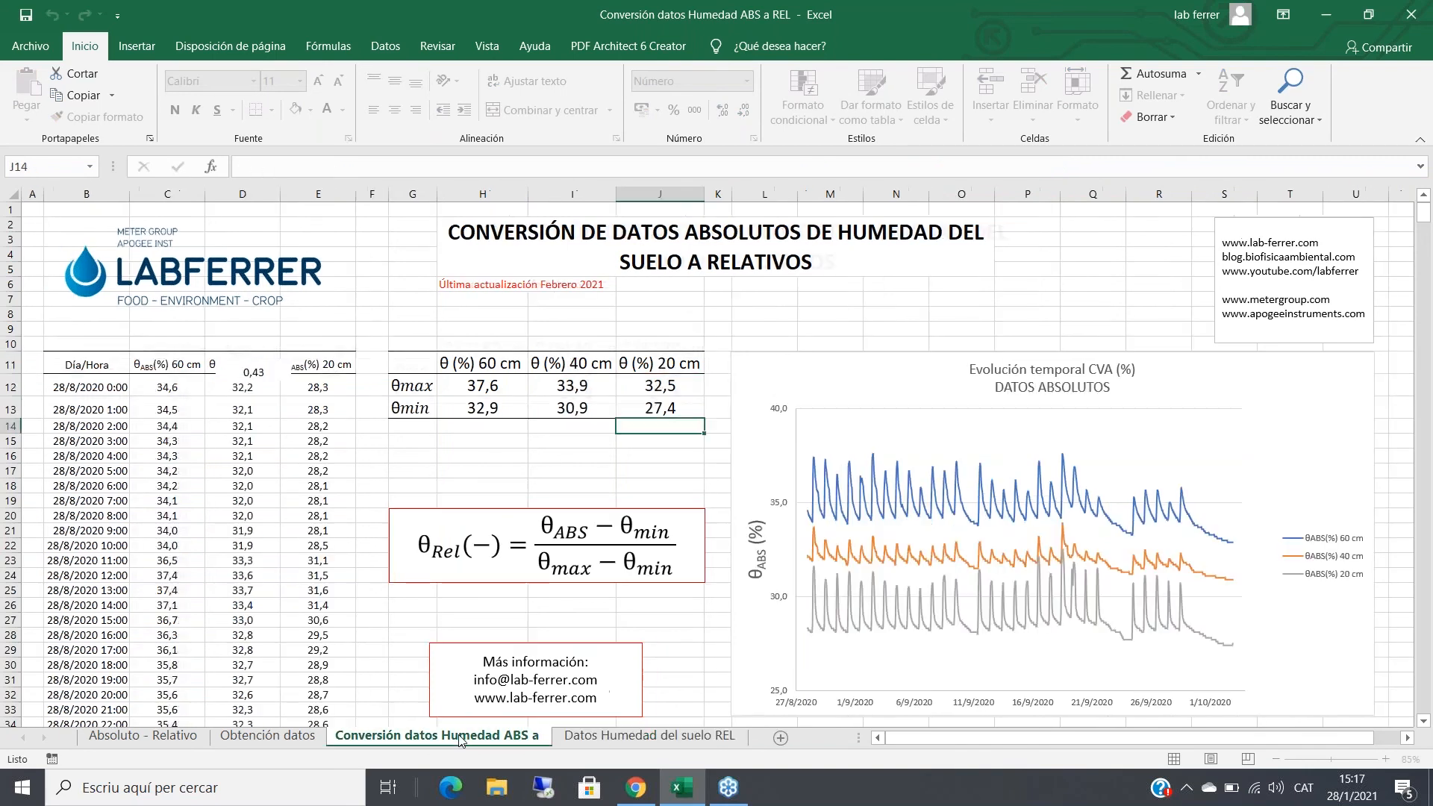
pyautogui.click(594, 740)
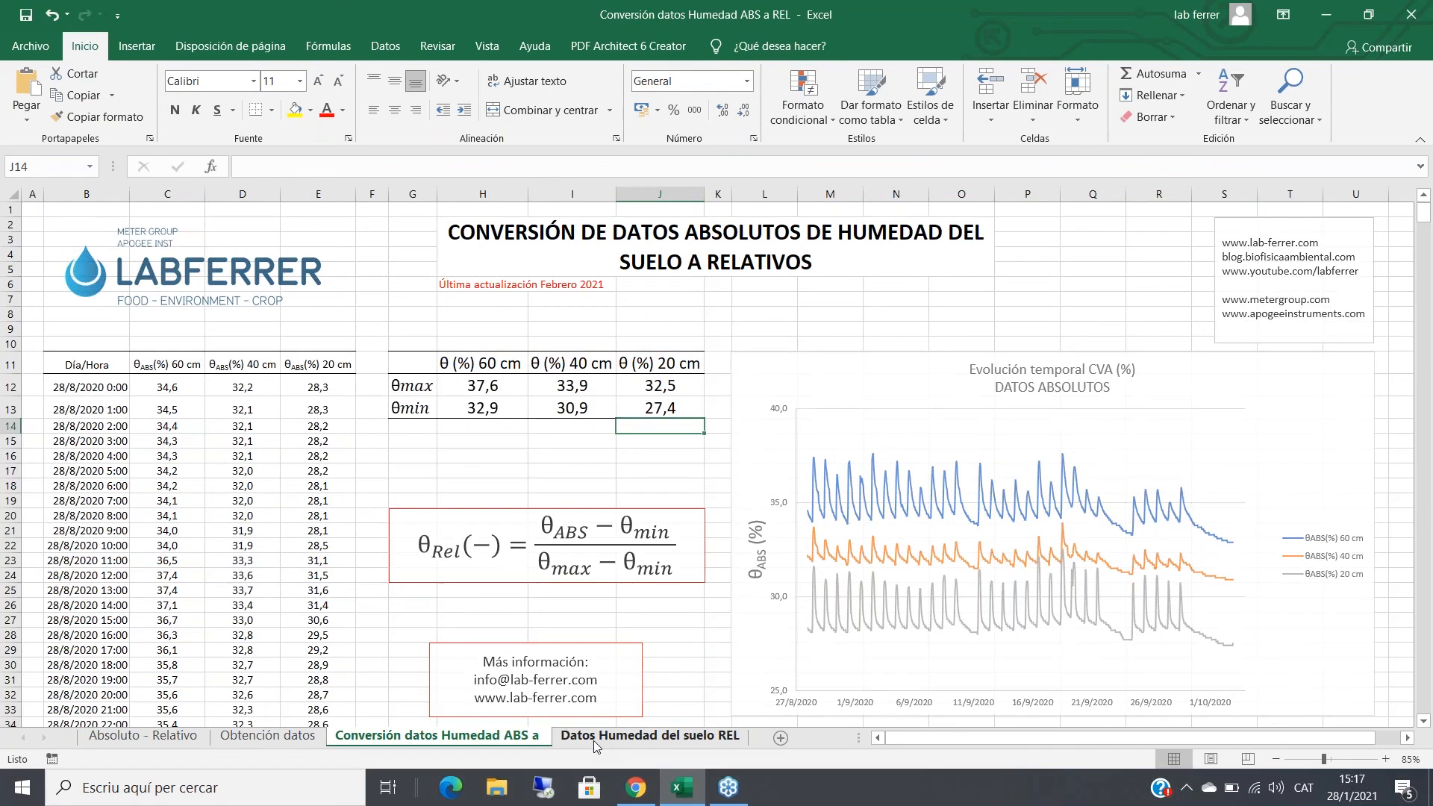
pyautogui.click(527, 166)
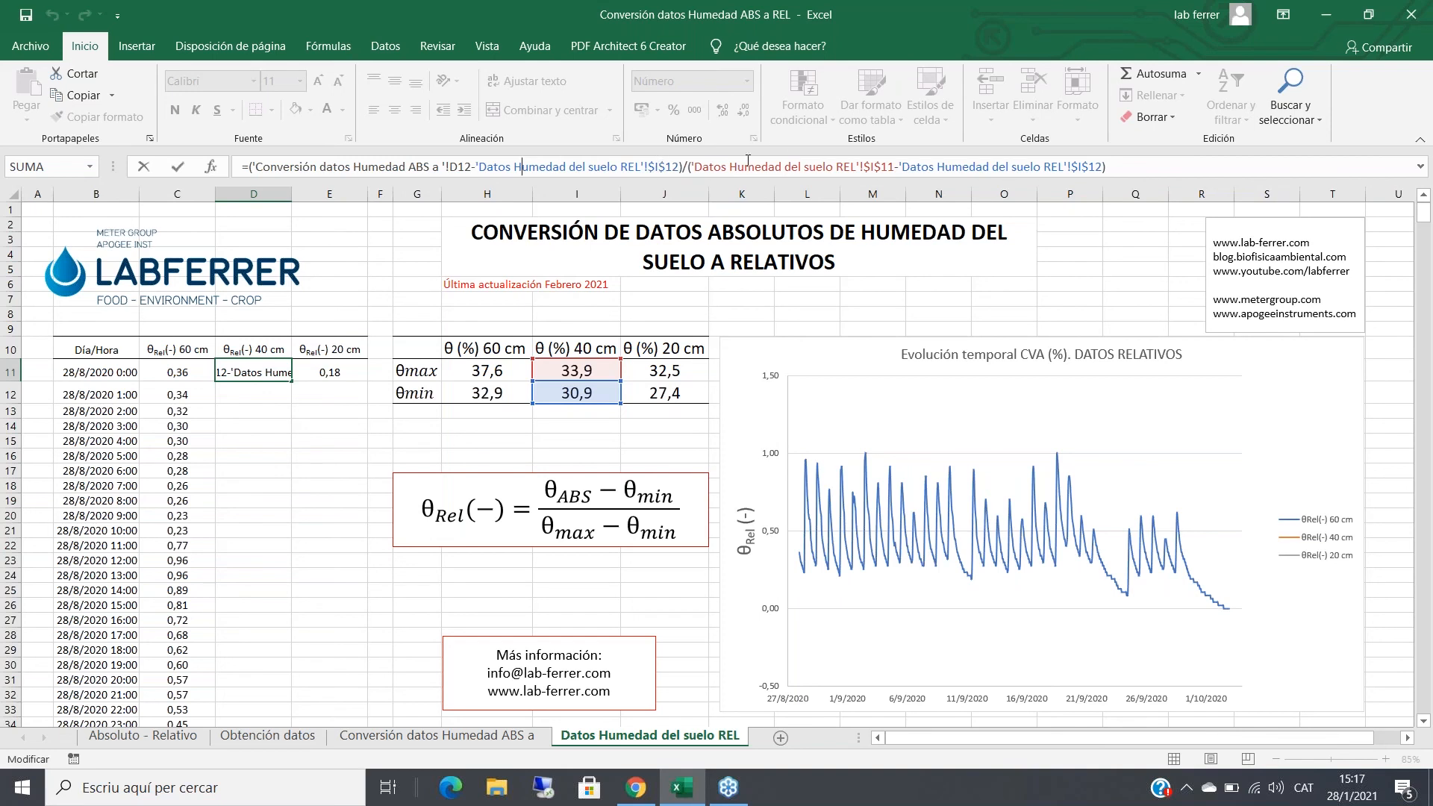
pyautogui.press('Return')
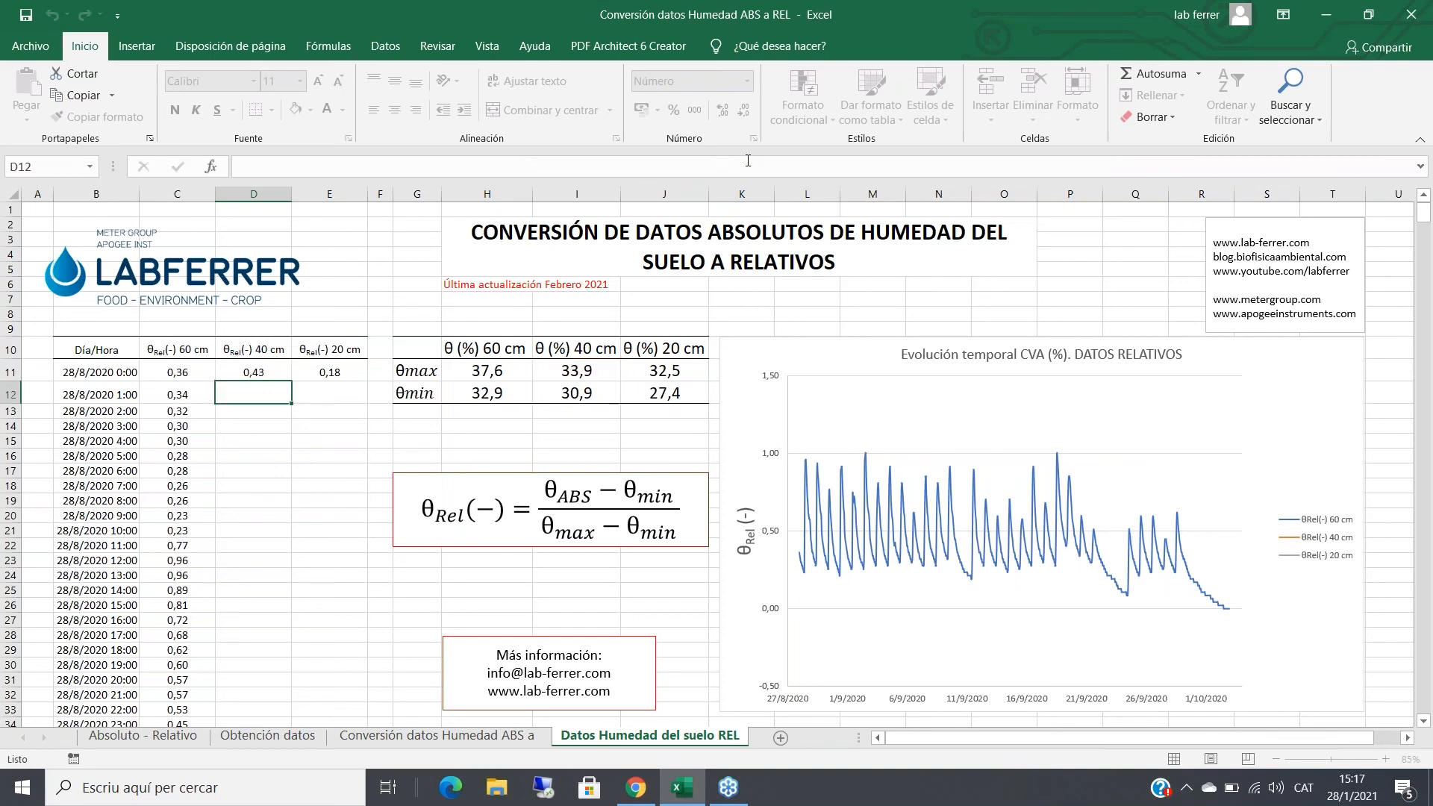
pyautogui.click(254, 372)
pyautogui.doubleClick(291, 381)
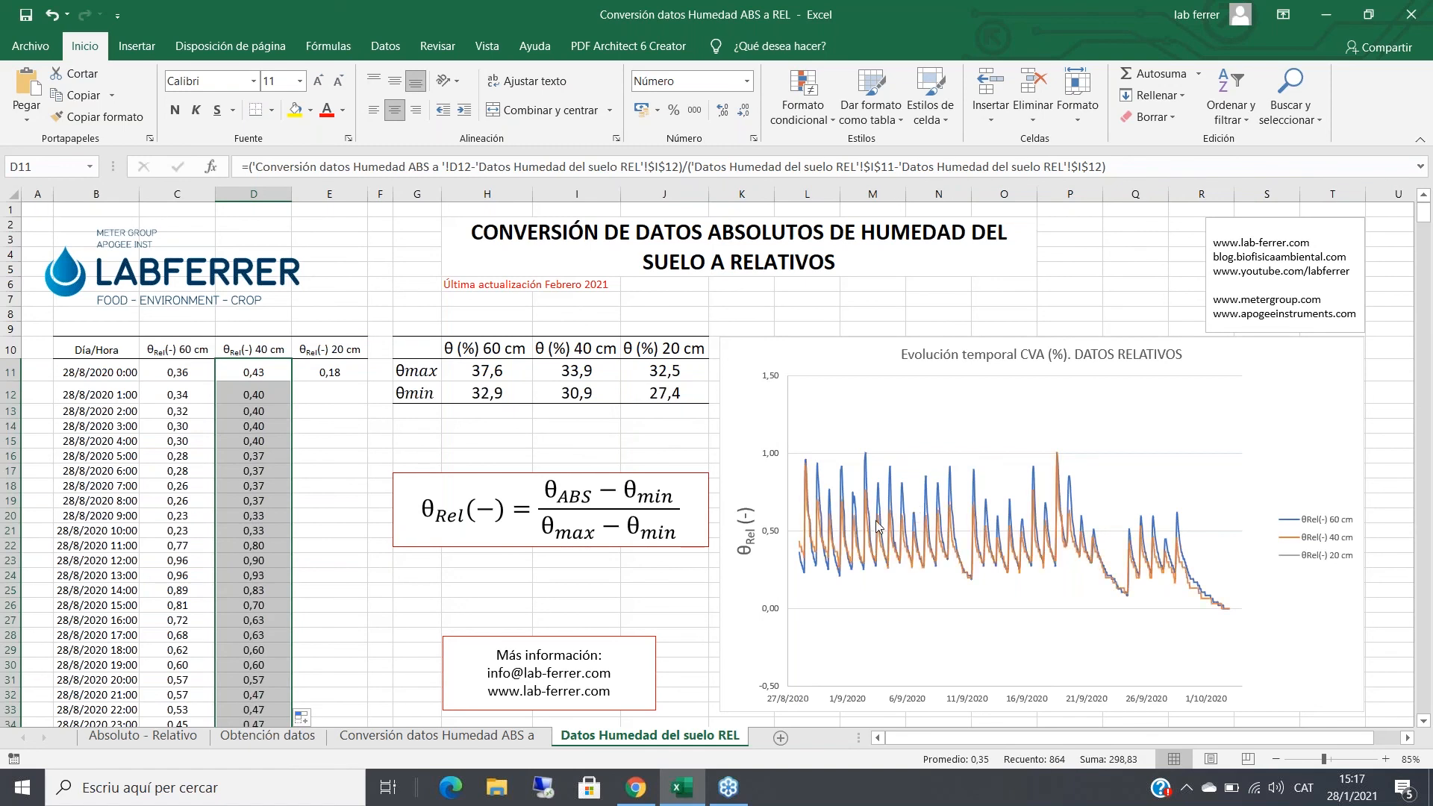
# Check the 20 cm relative moisture formula in E11 and fill it down the whole column
pyautogui.click(338, 371)
pyautogui.click(483, 165)
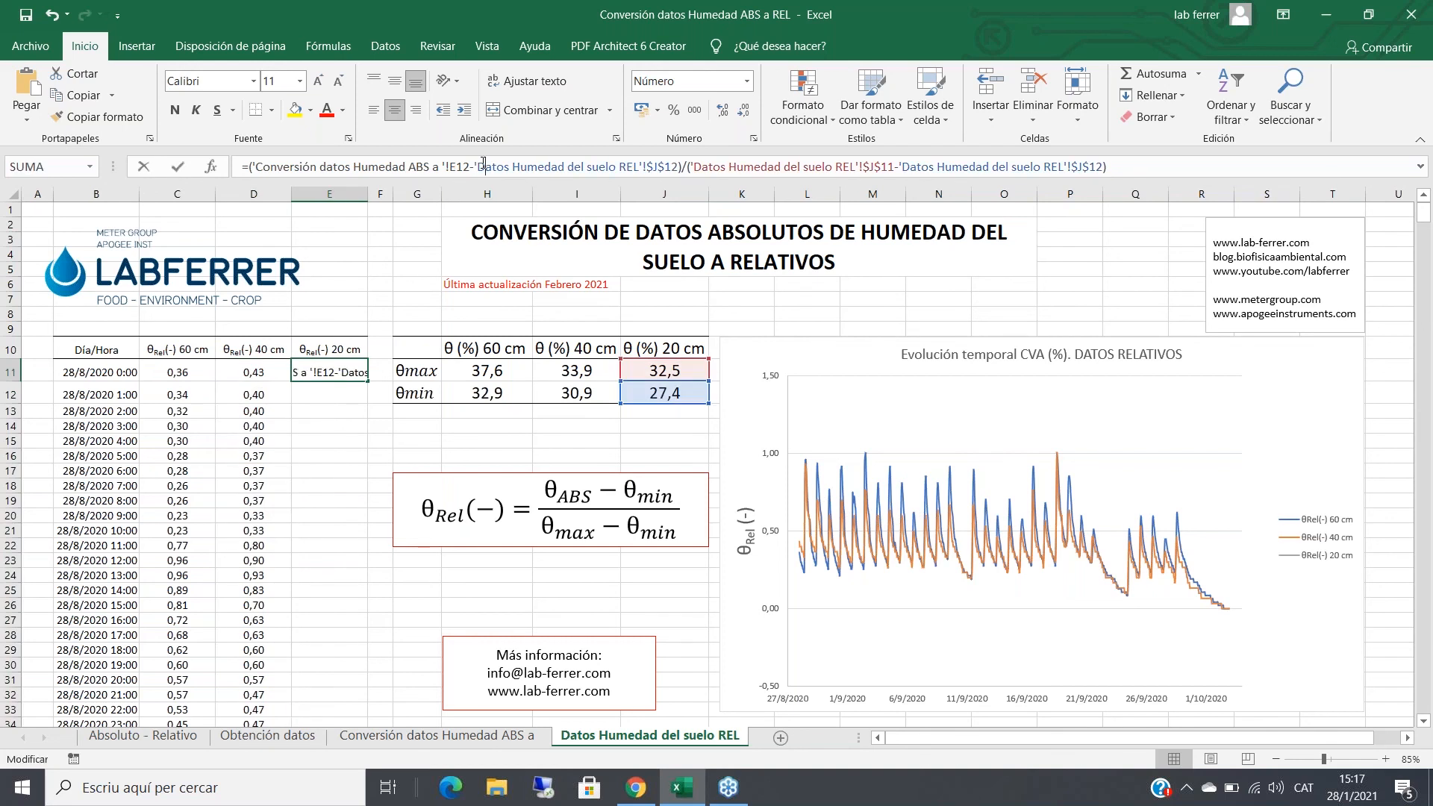
pyautogui.press('Escape')
pyautogui.doubleClick(368, 384)
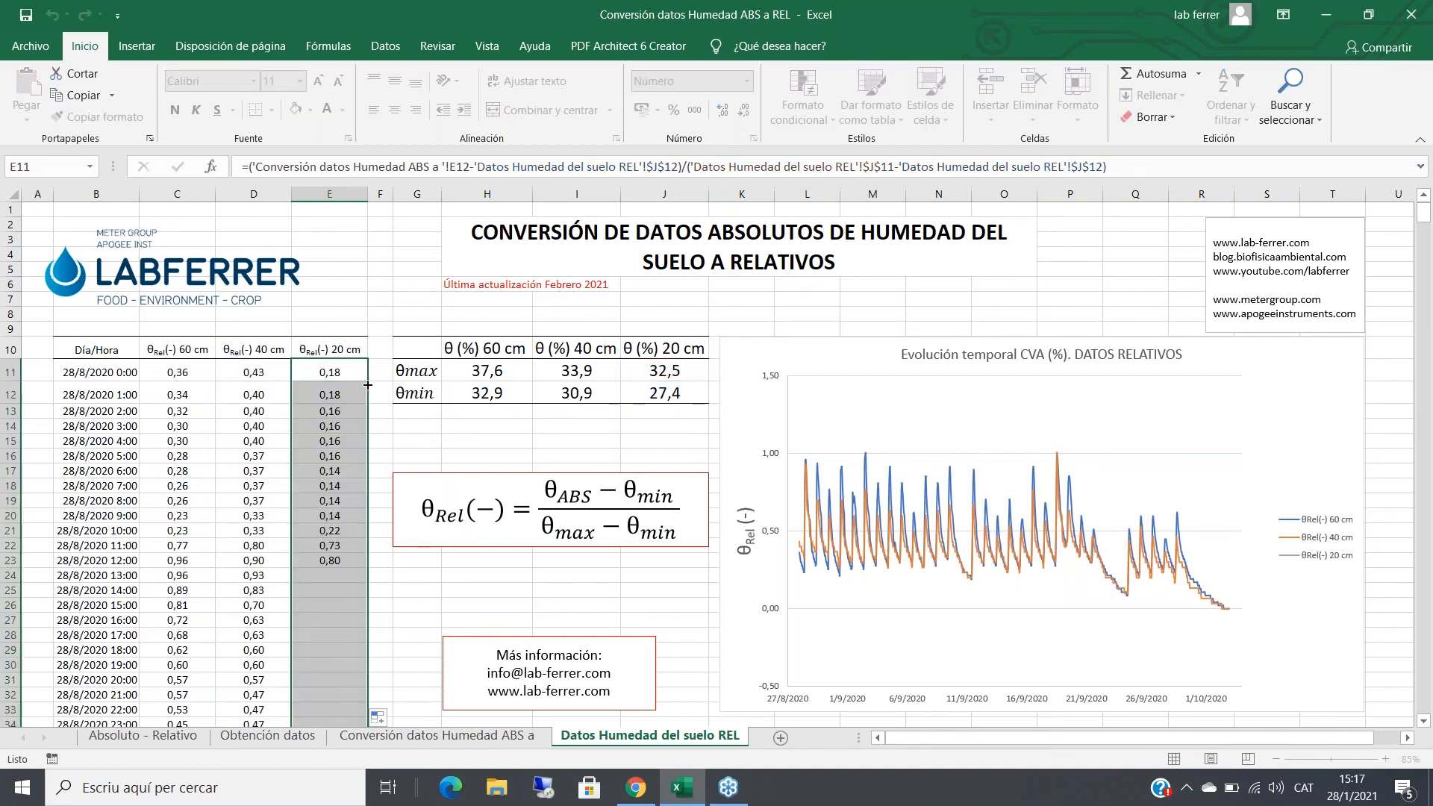
pyautogui.click(889, 301)
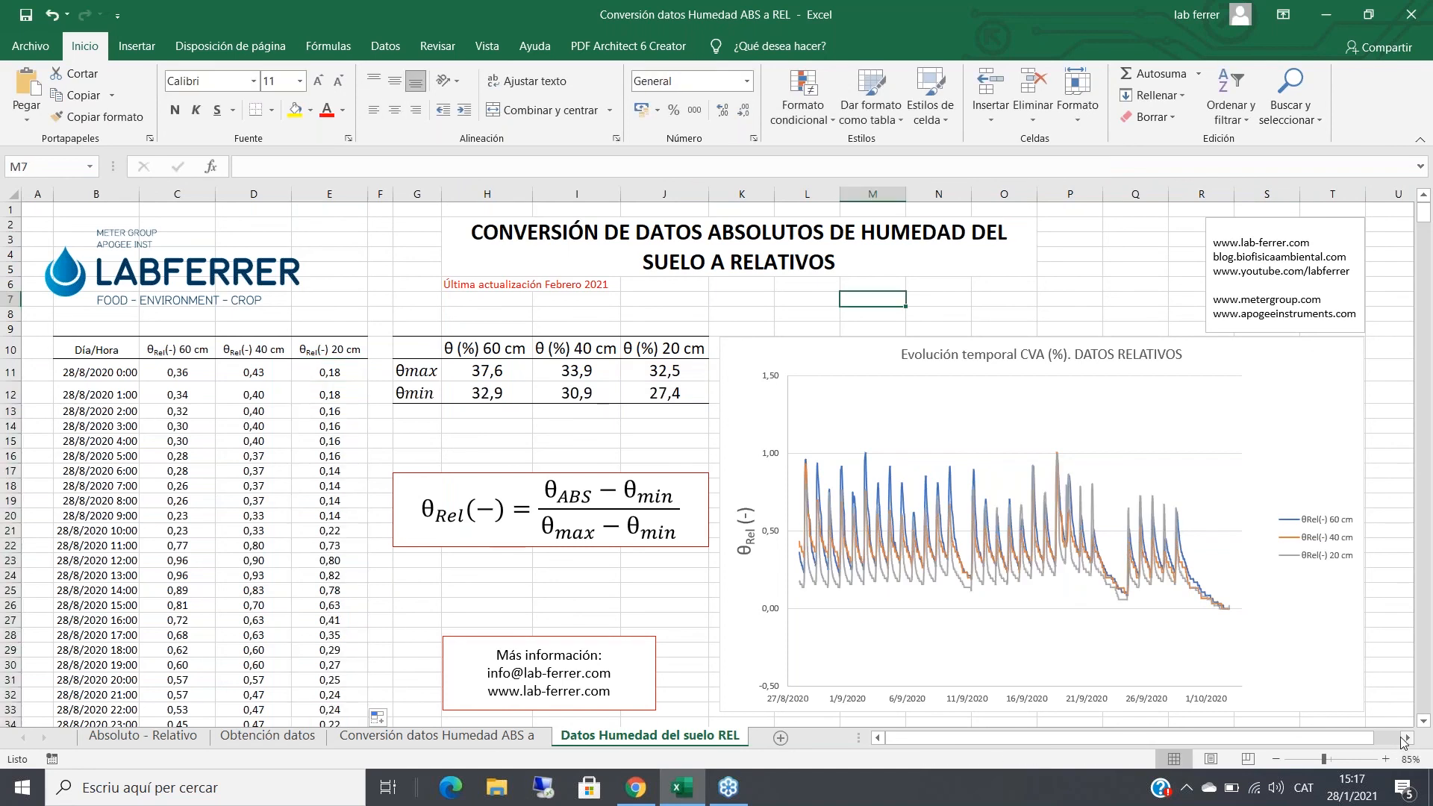
# Widen the relative moisture chart to about column V to examine its curves, and restore its previous width
pyautogui.click(1406, 738)
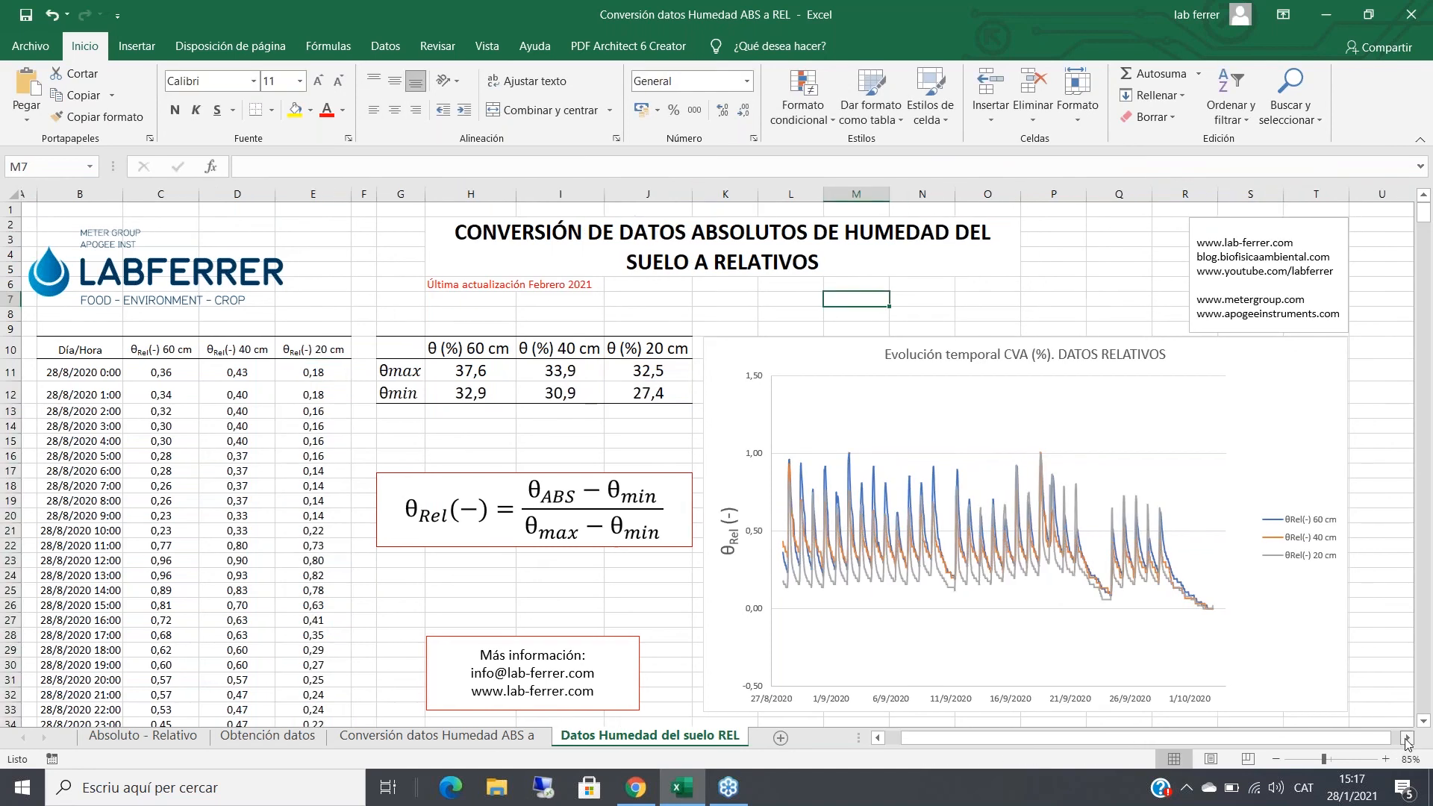
pyautogui.click(1407, 738)
pyautogui.click(1406, 738)
pyautogui.click(1166, 508)
pyautogui.moveTo(1169, 523); pyautogui.dragTo(1307, 524)
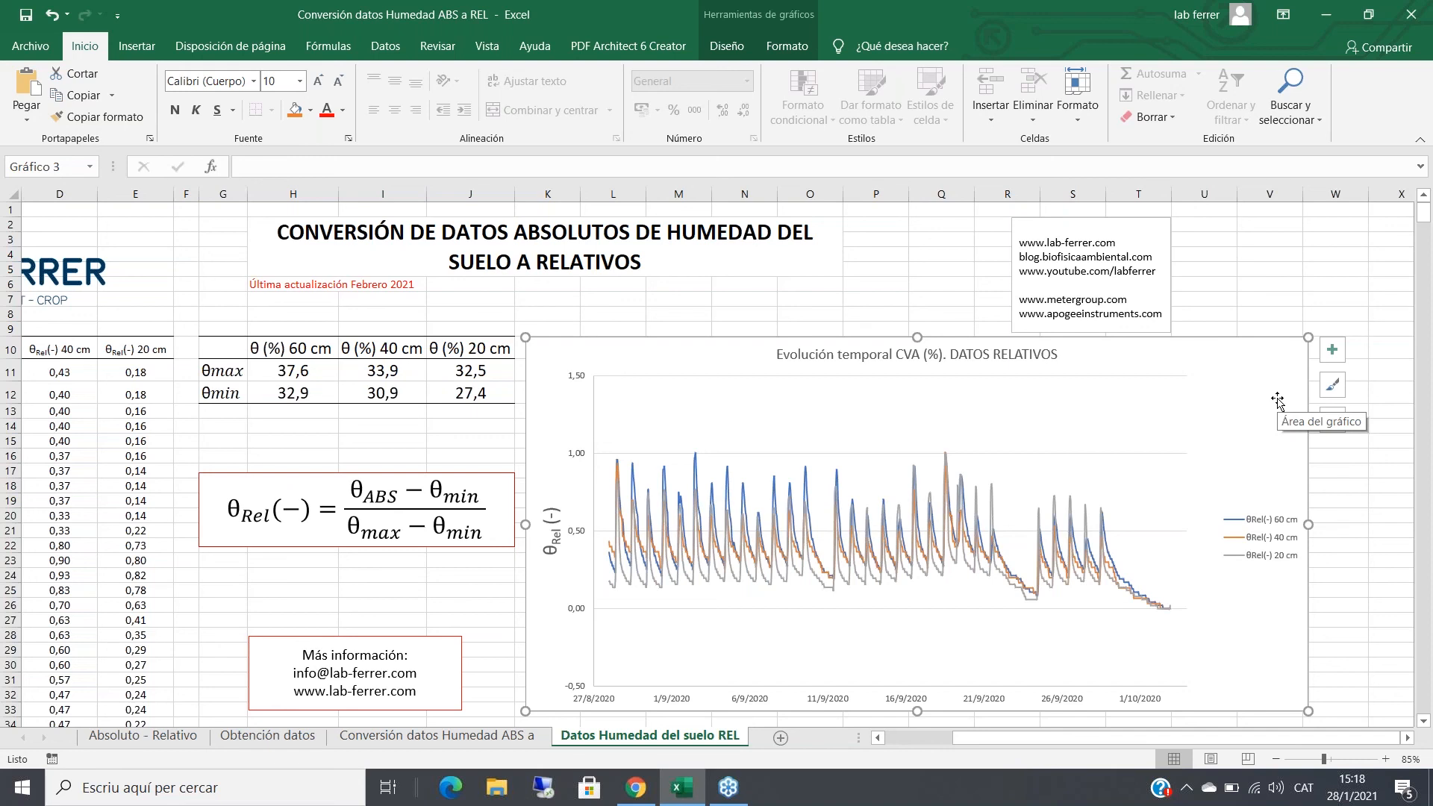
pyautogui.moveTo(1307, 525); pyautogui.dragTo(1171, 518)
pyautogui.click(934, 277)
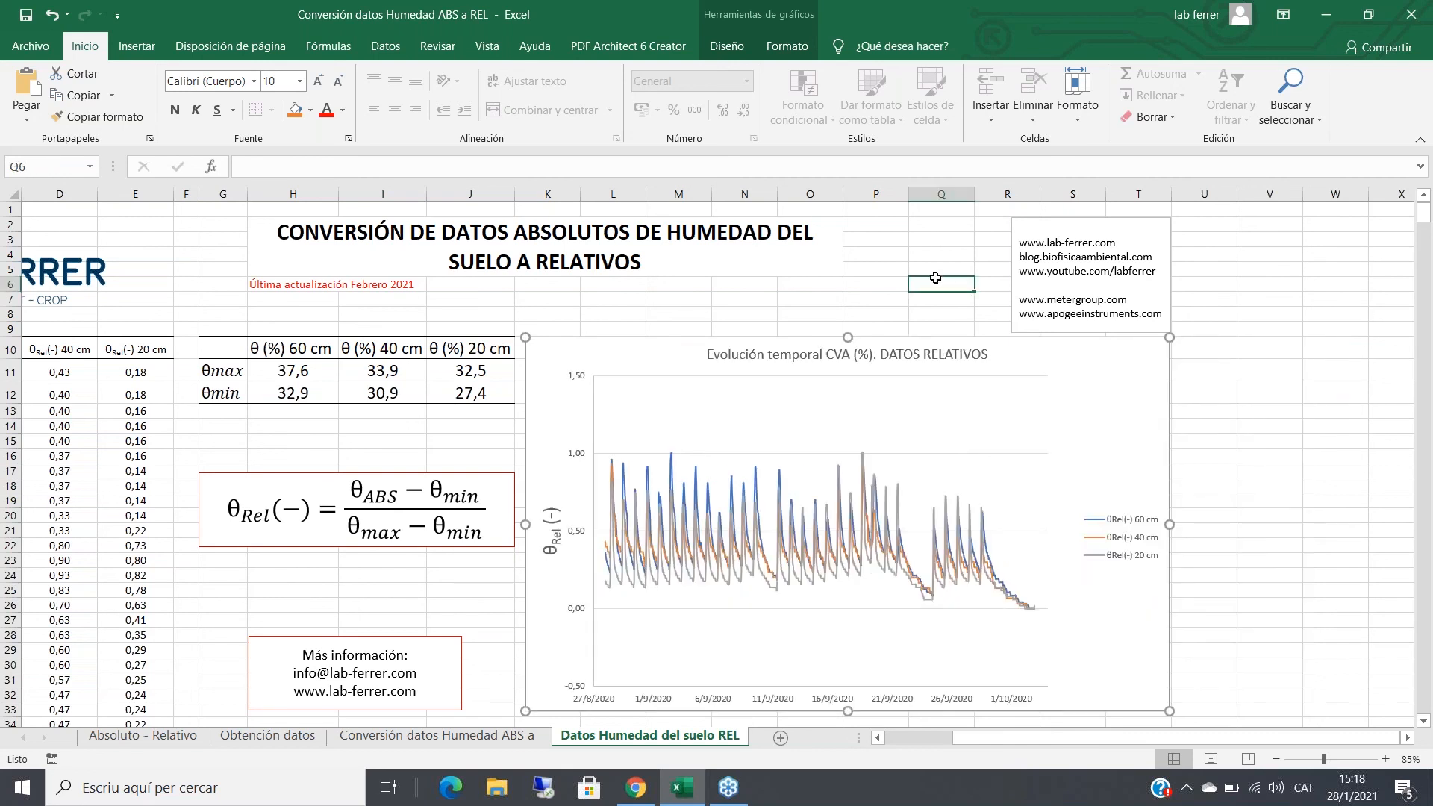
pyautogui.moveTo(1051, 736); pyautogui.dragTo(918, 728)
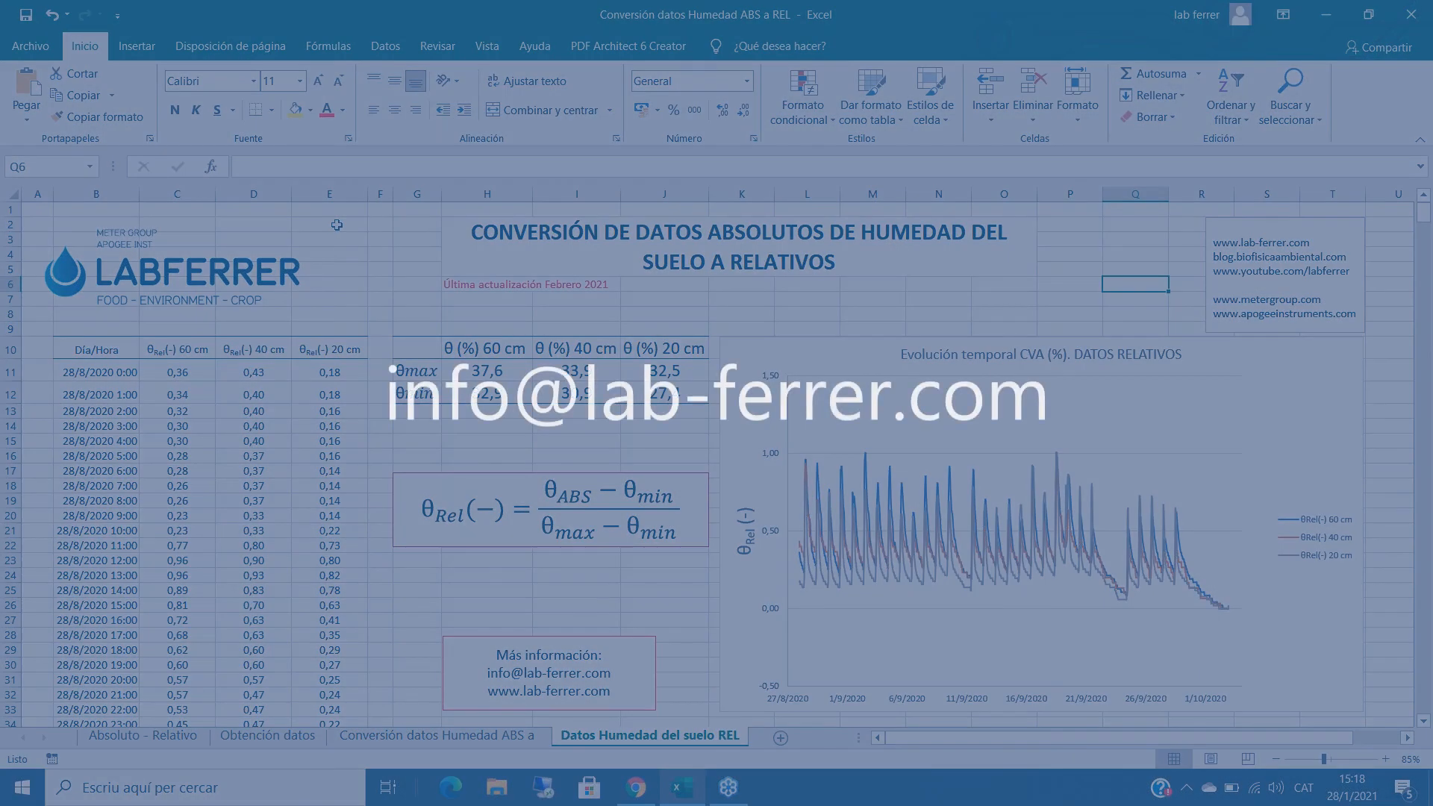
pyautogui.click(337, 224)
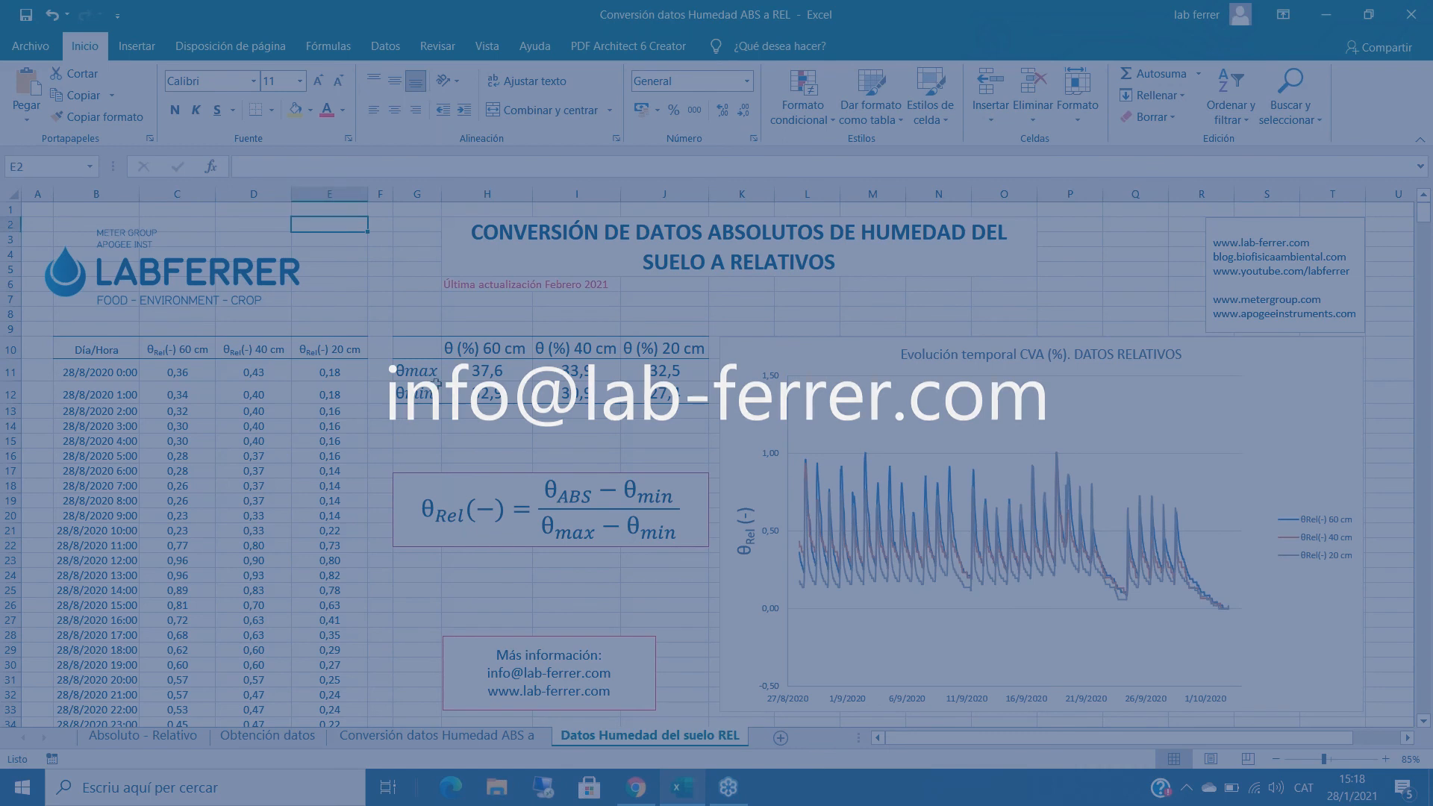
pyautogui.click(725, 794)
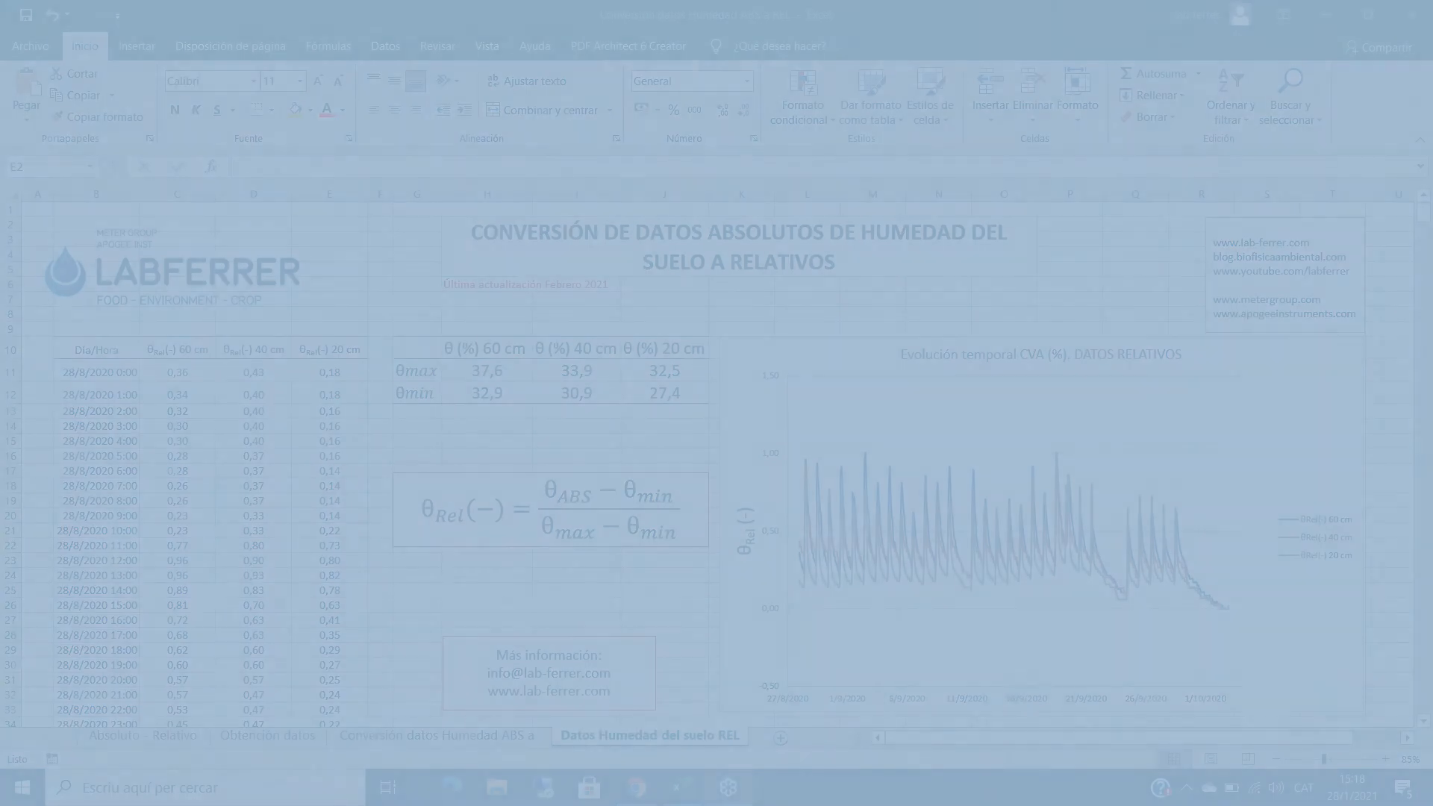